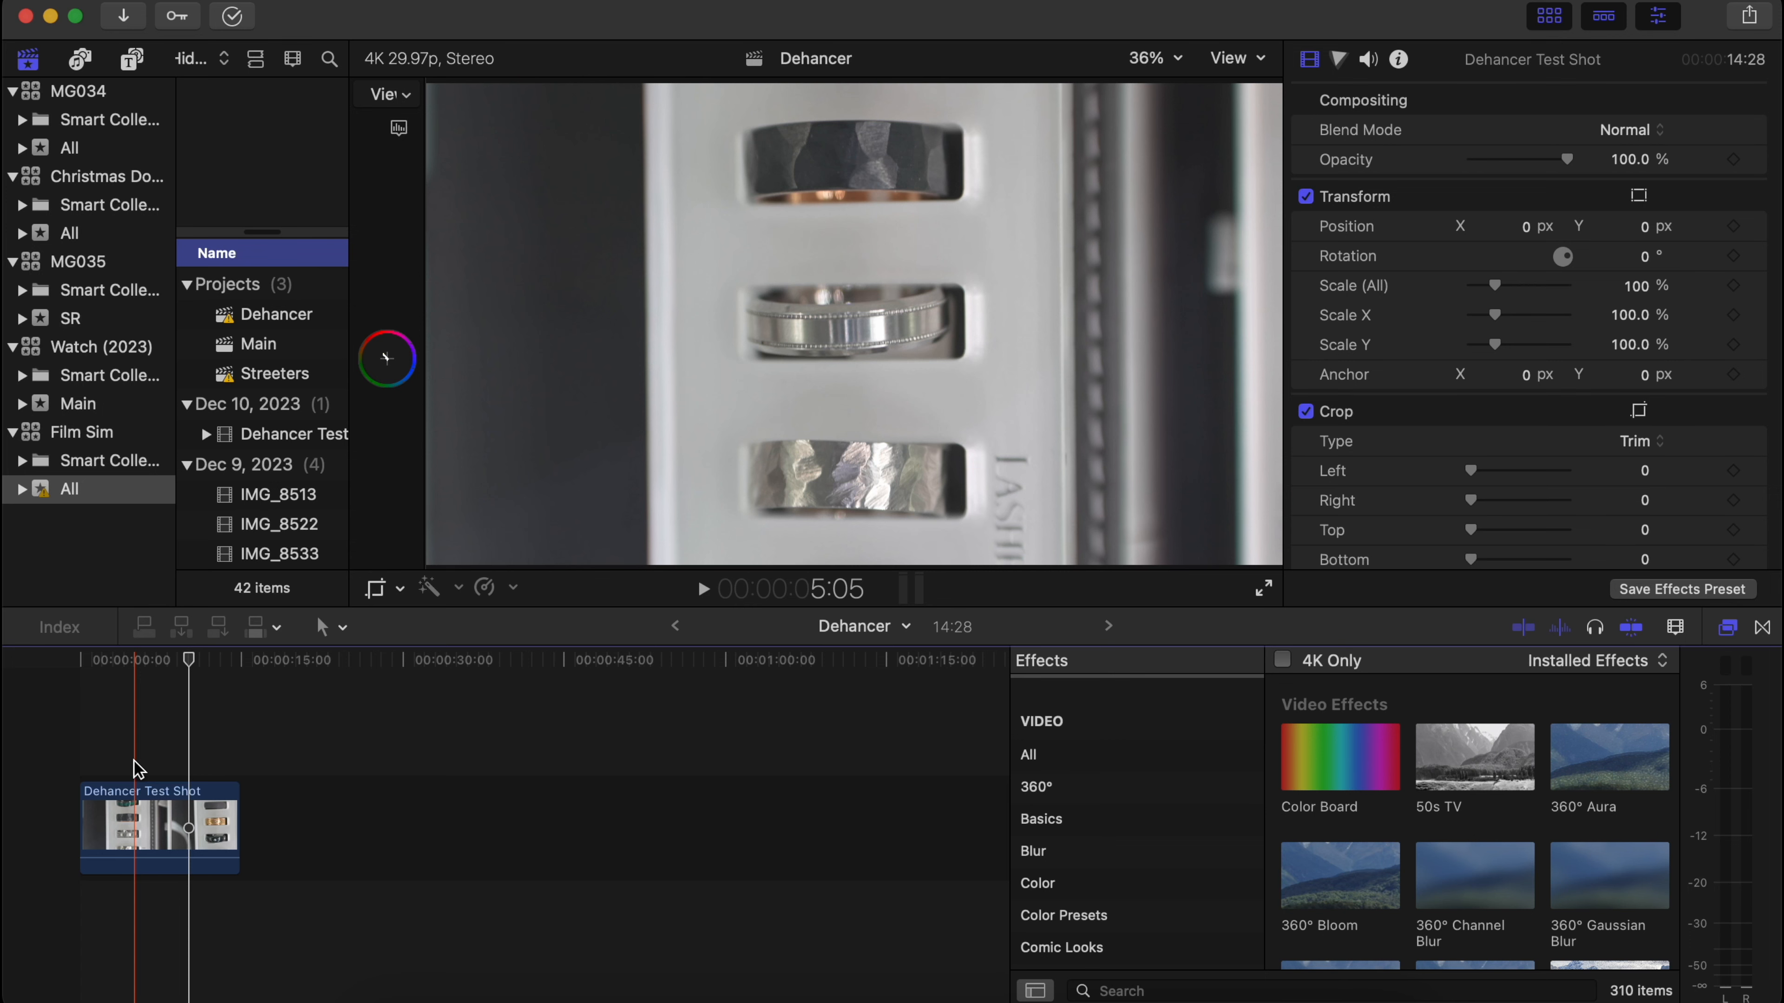
# Search the effects for "deh" and apply Dehancer Pro v2 to the Dehancer Test Shot clip.
pyautogui.click(99, 739)
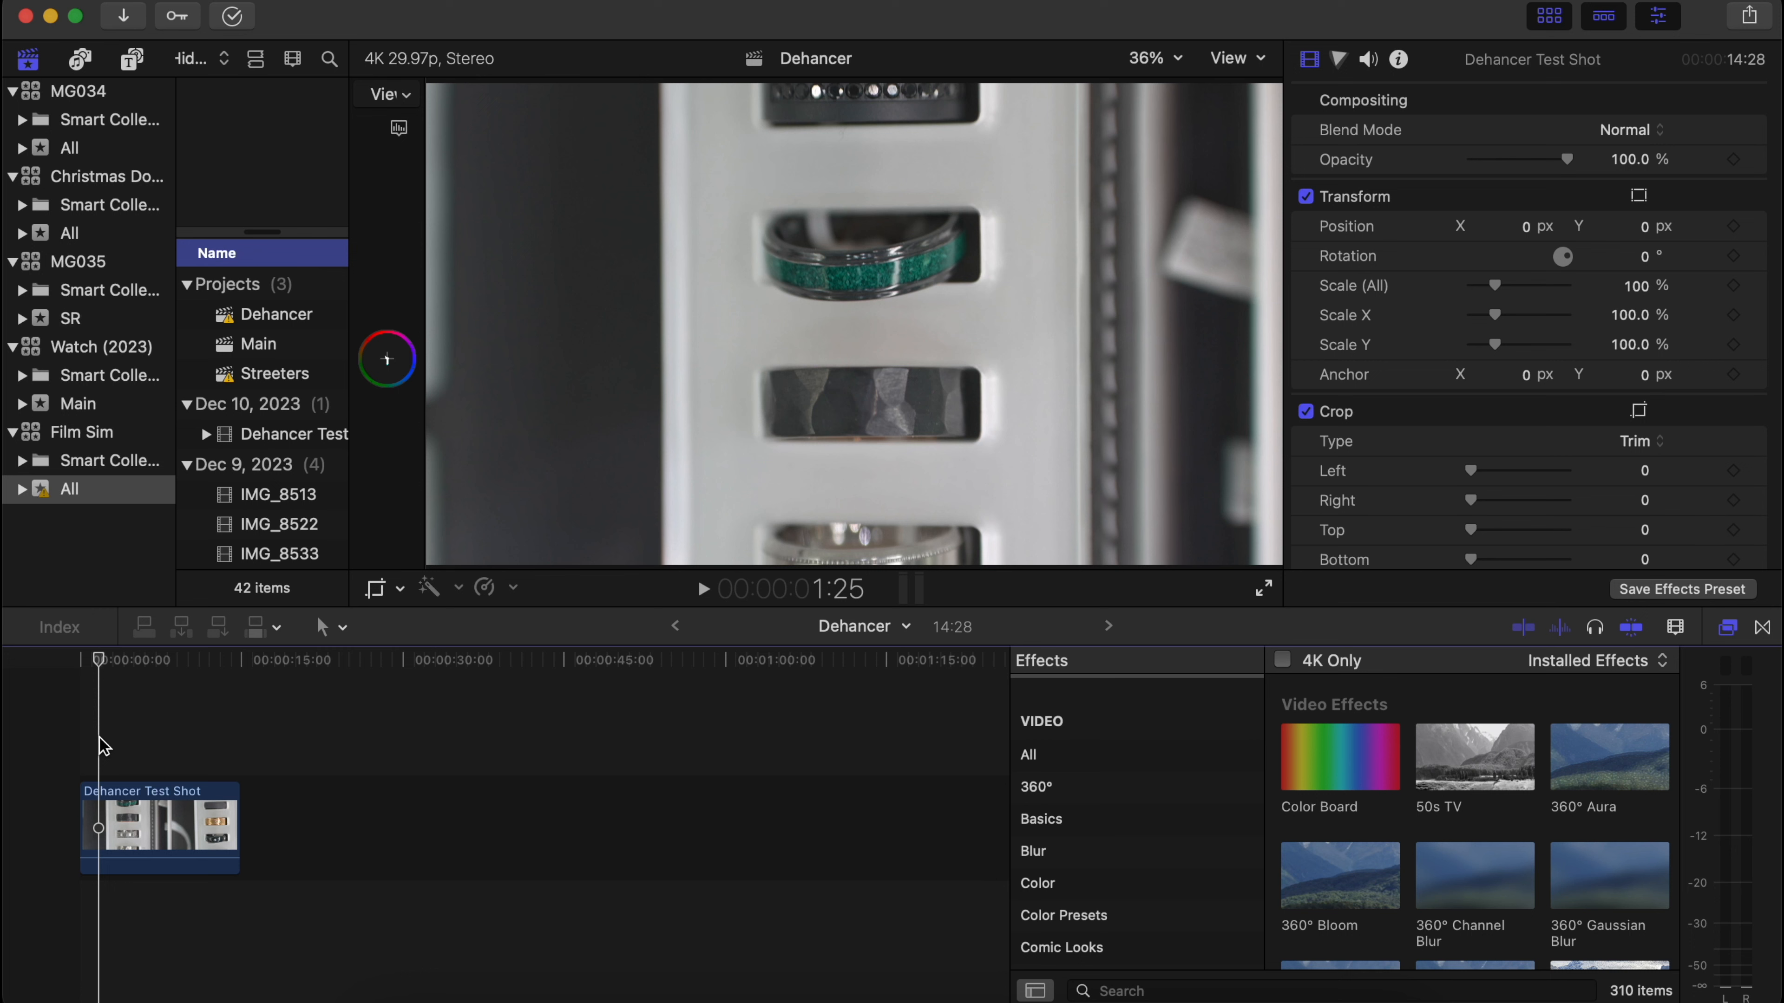
pyautogui.click(100, 800)
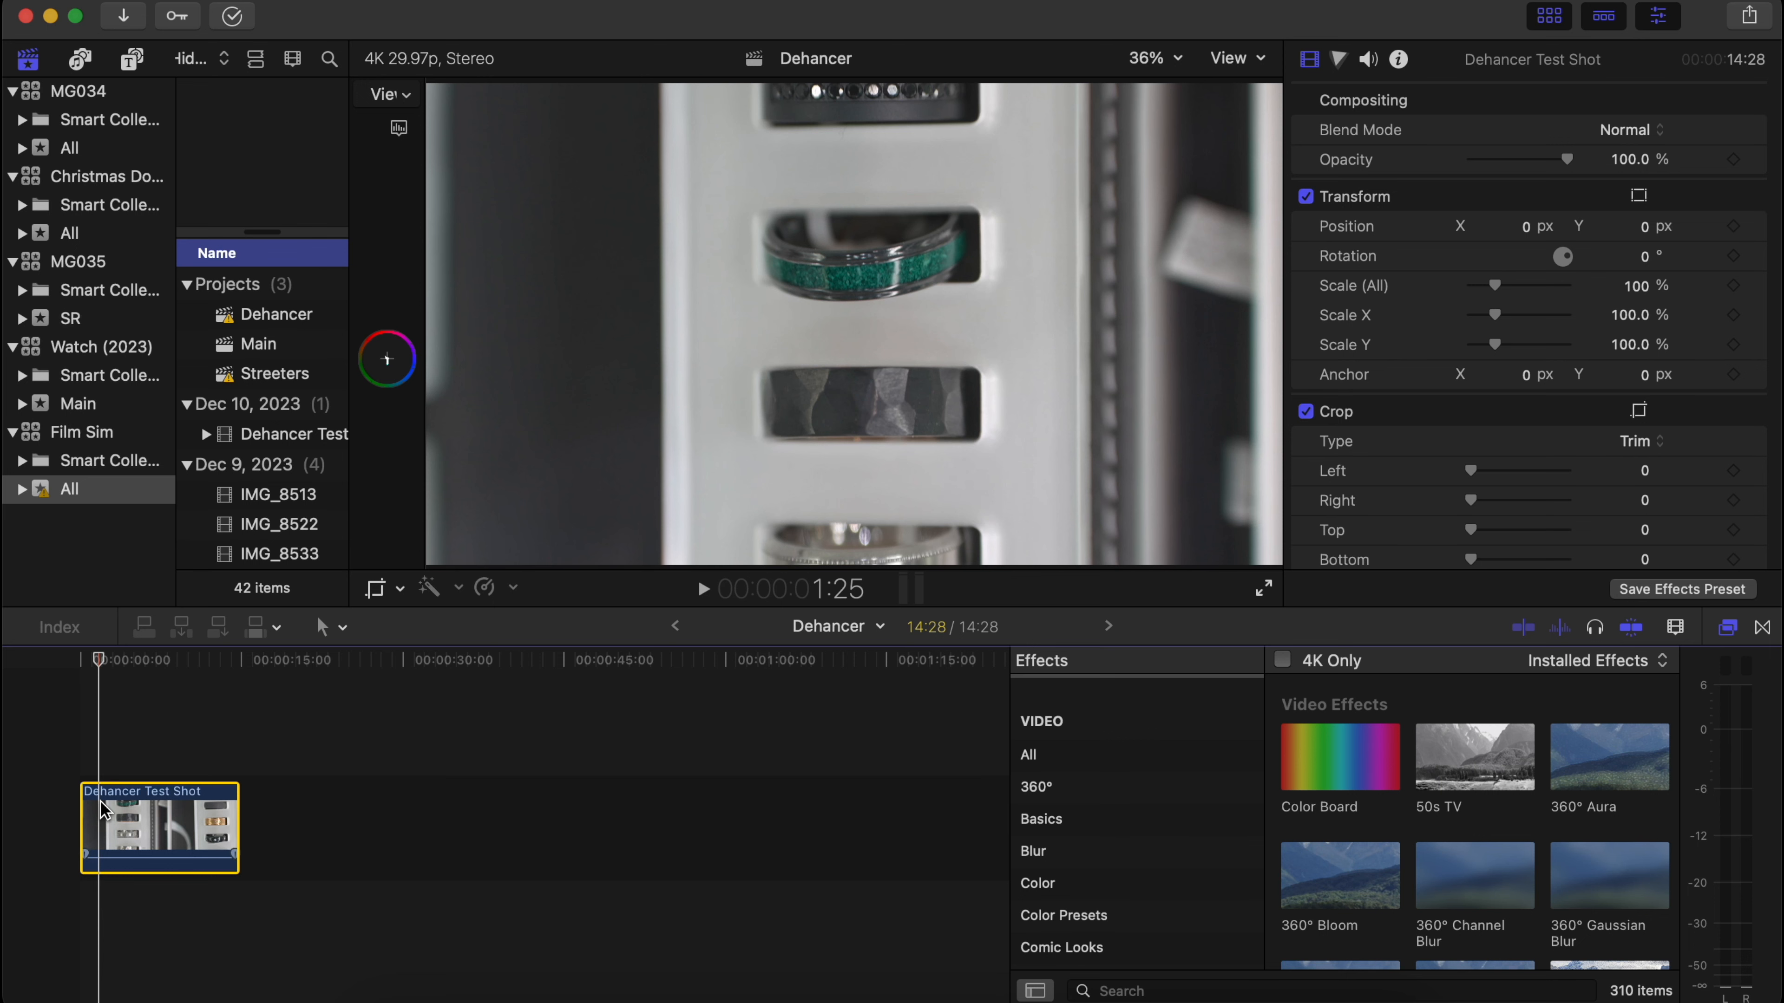
pyautogui.click(132, 724)
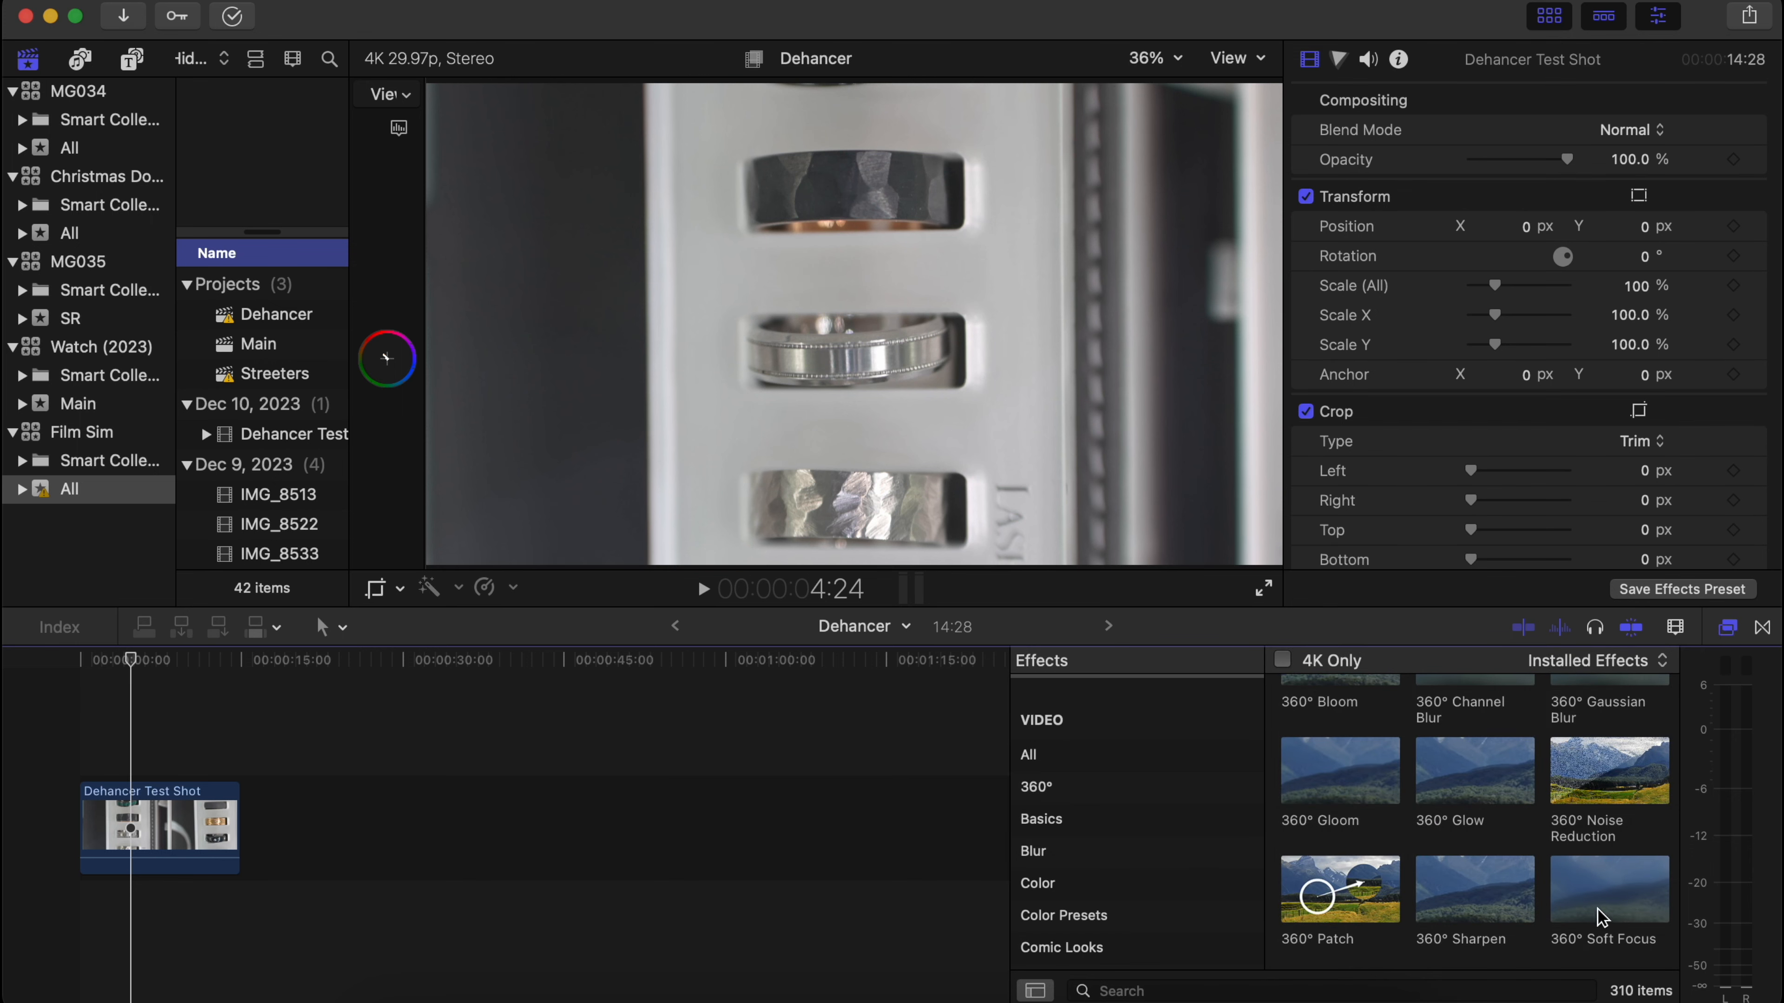
pyautogui.scroll(-5, 1601, 916)
pyautogui.click(1506, 992)
pyautogui.write('deh')
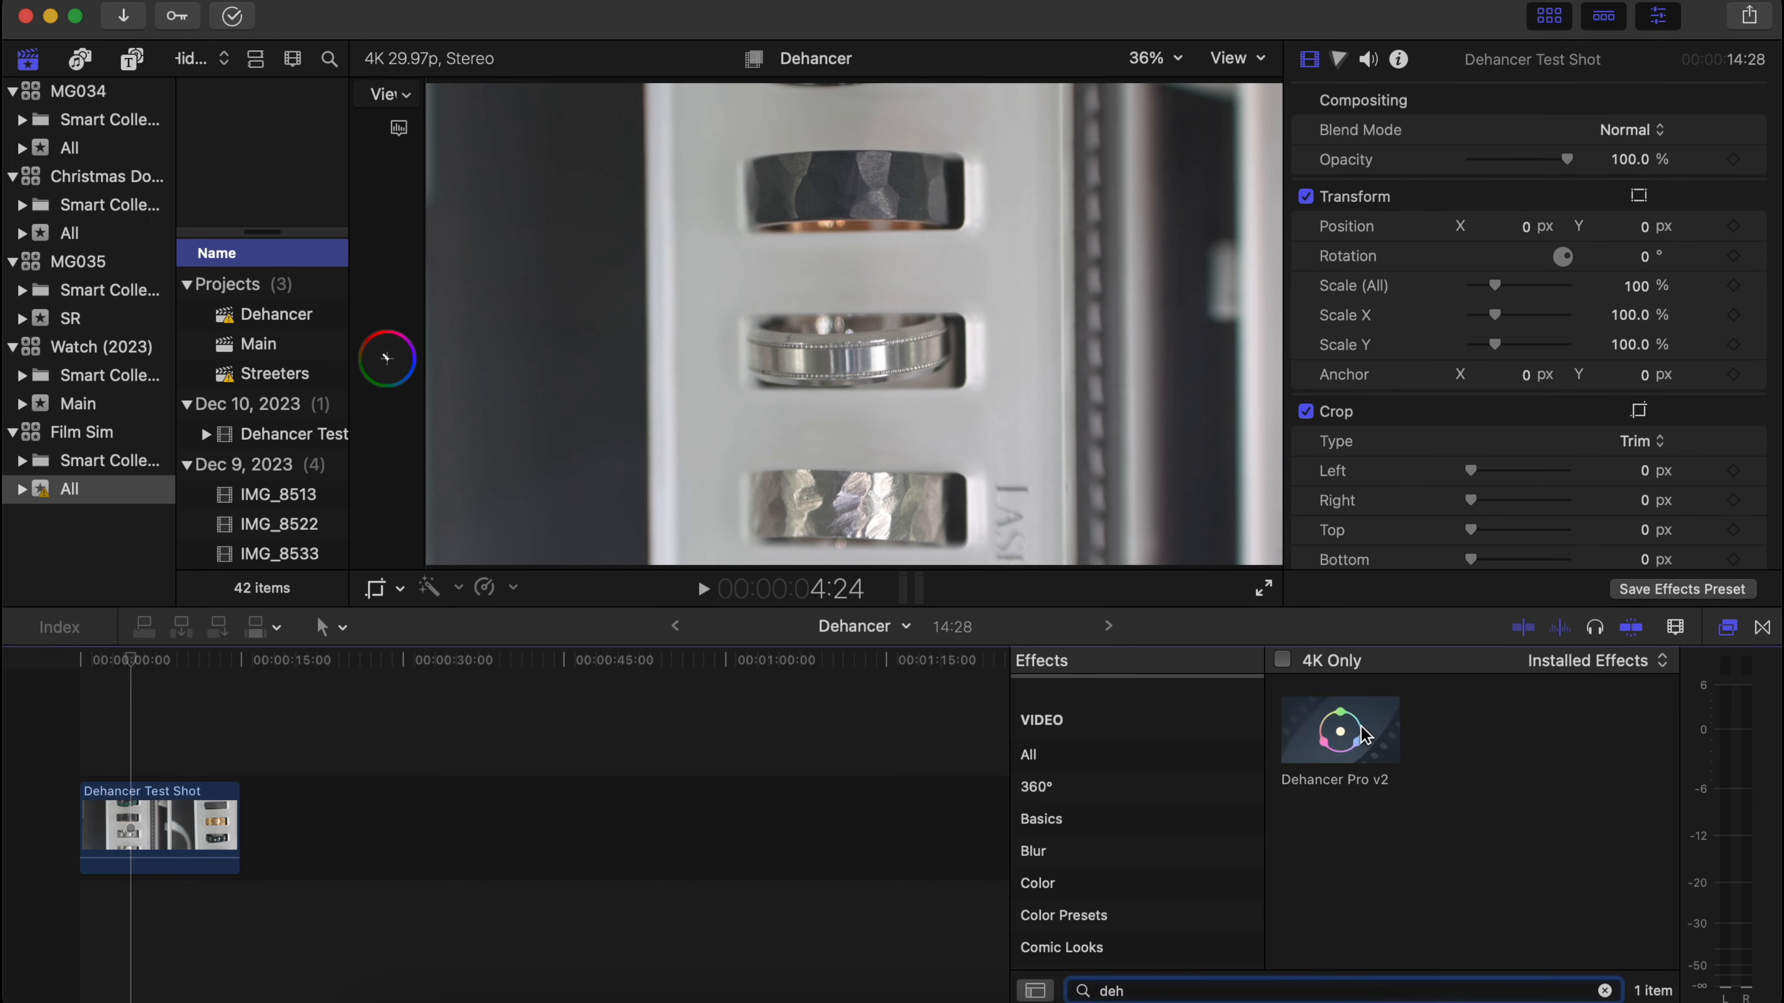
pyautogui.doubleClick(1364, 734)
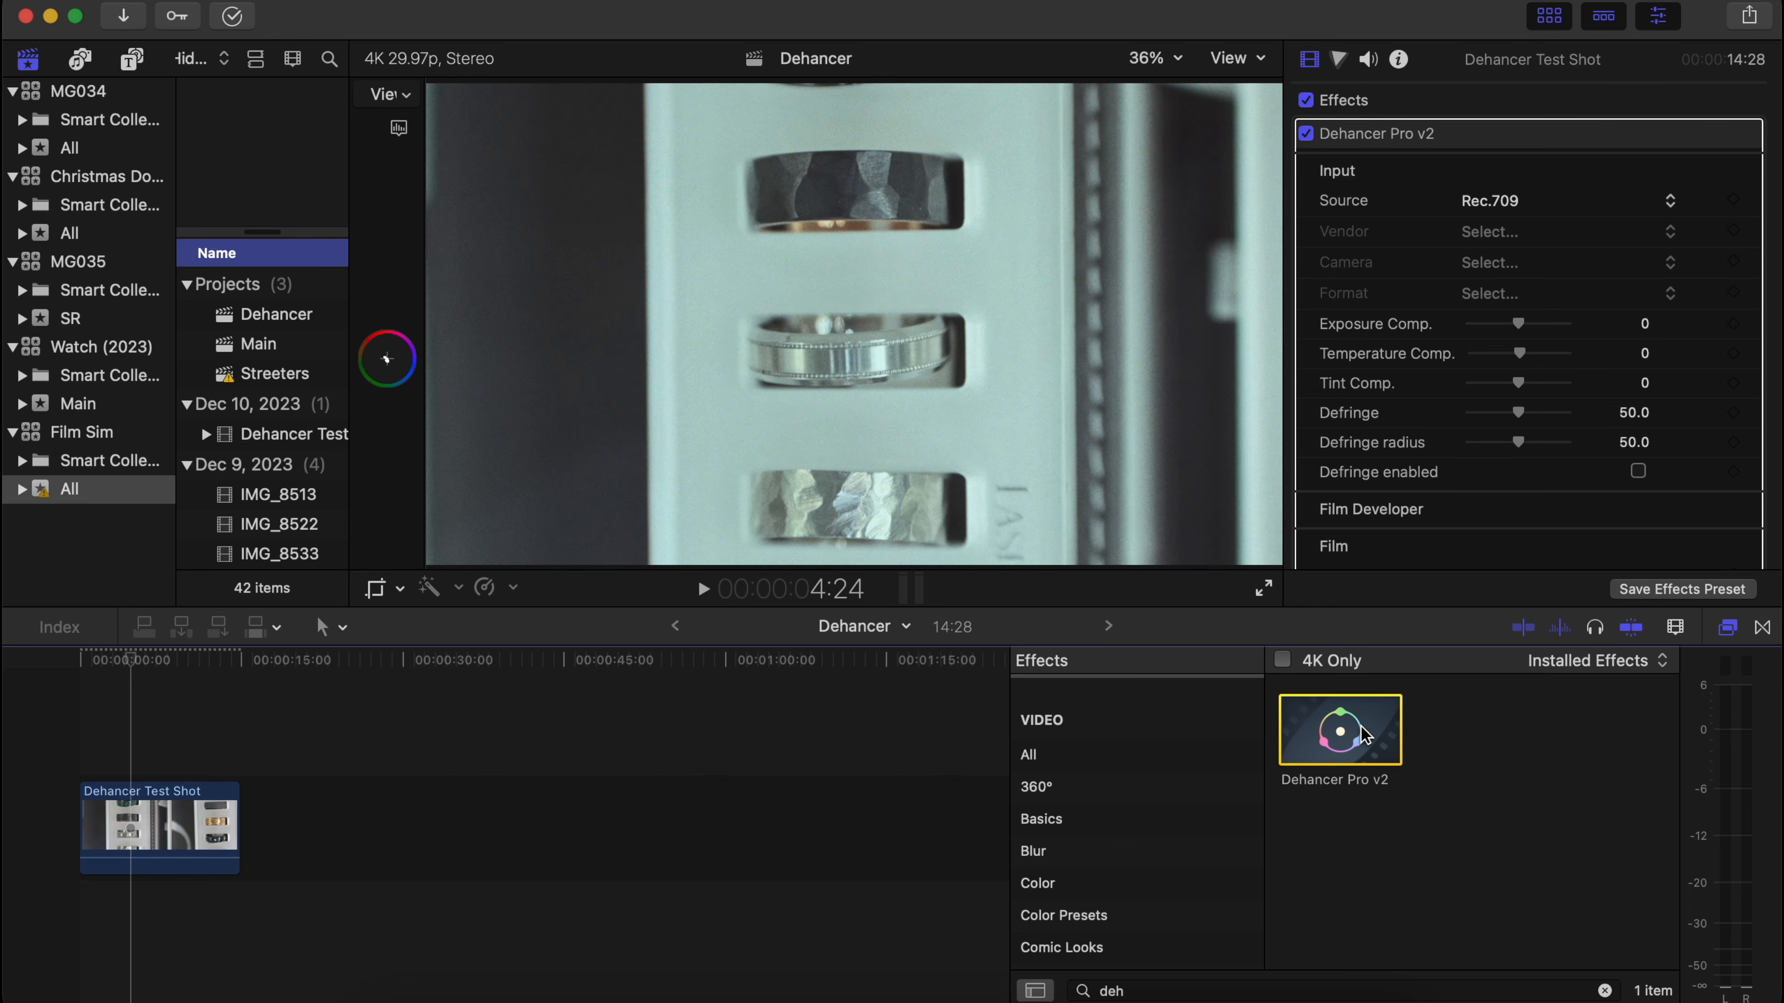
# Review the Dehancer Pro v2 settings from Input through Film, Expand, Print, Film Grain and Halation down to Vignette.
pyautogui.scroll(-5, 1413, 310)
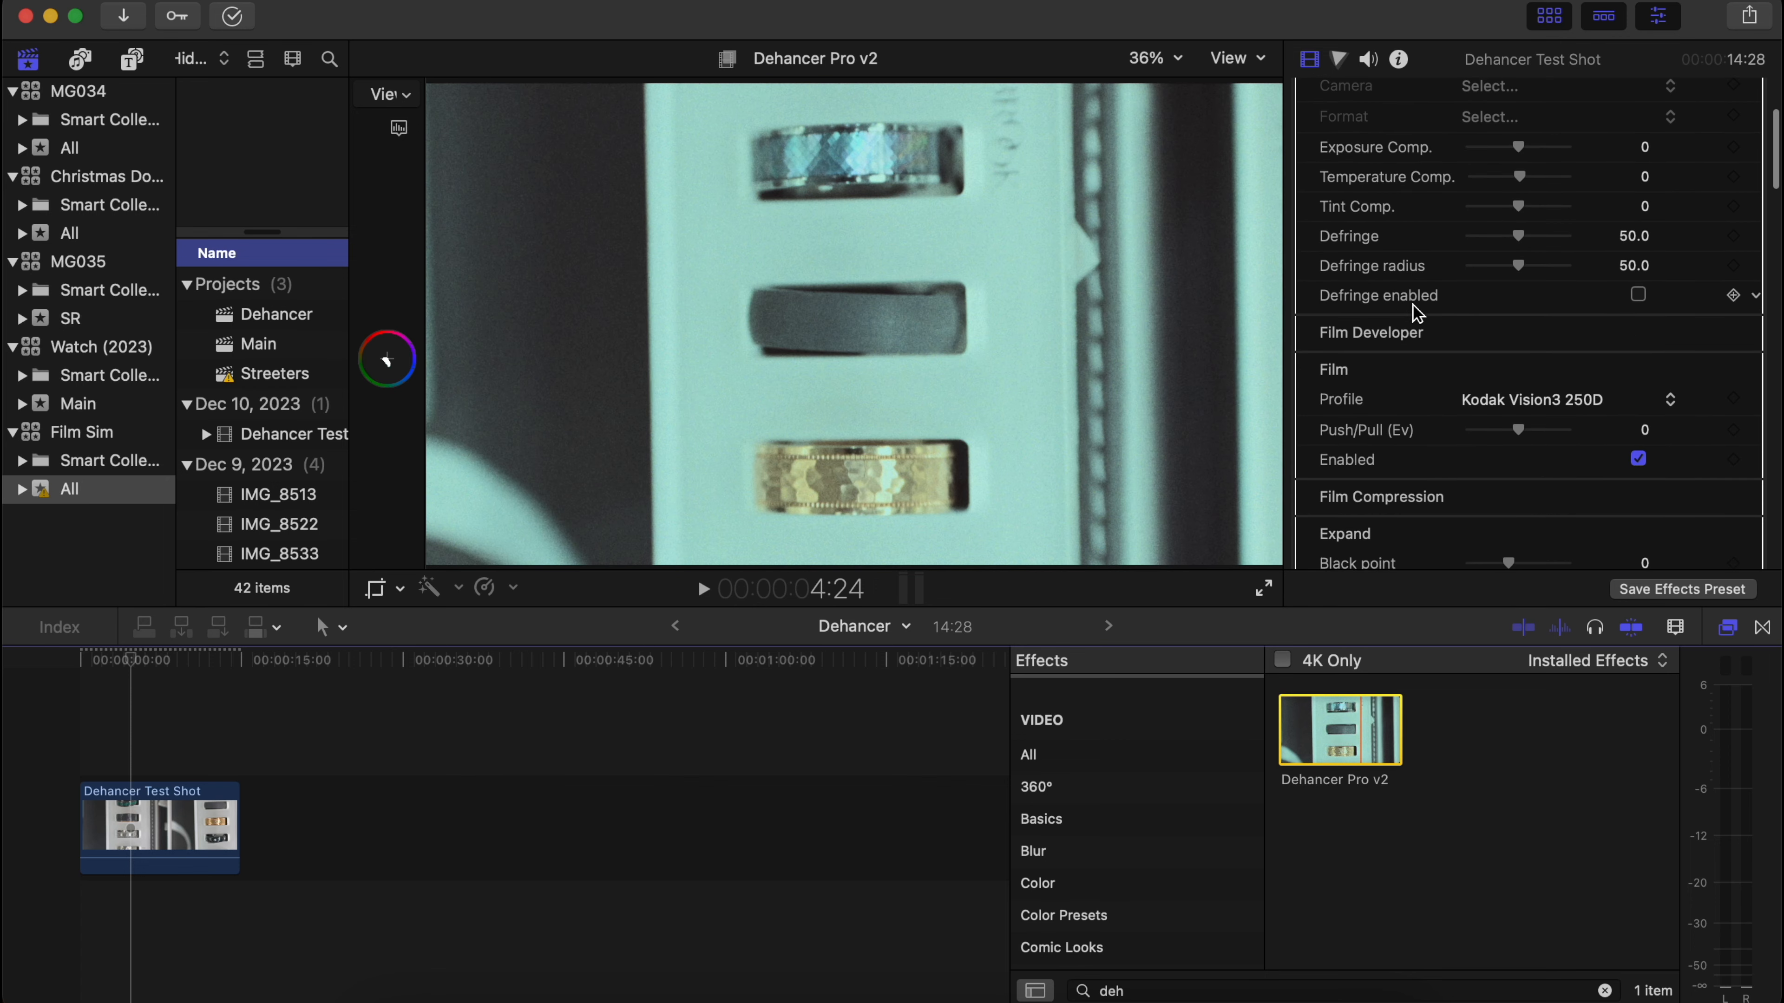
pyautogui.scroll(-3, 1415, 311)
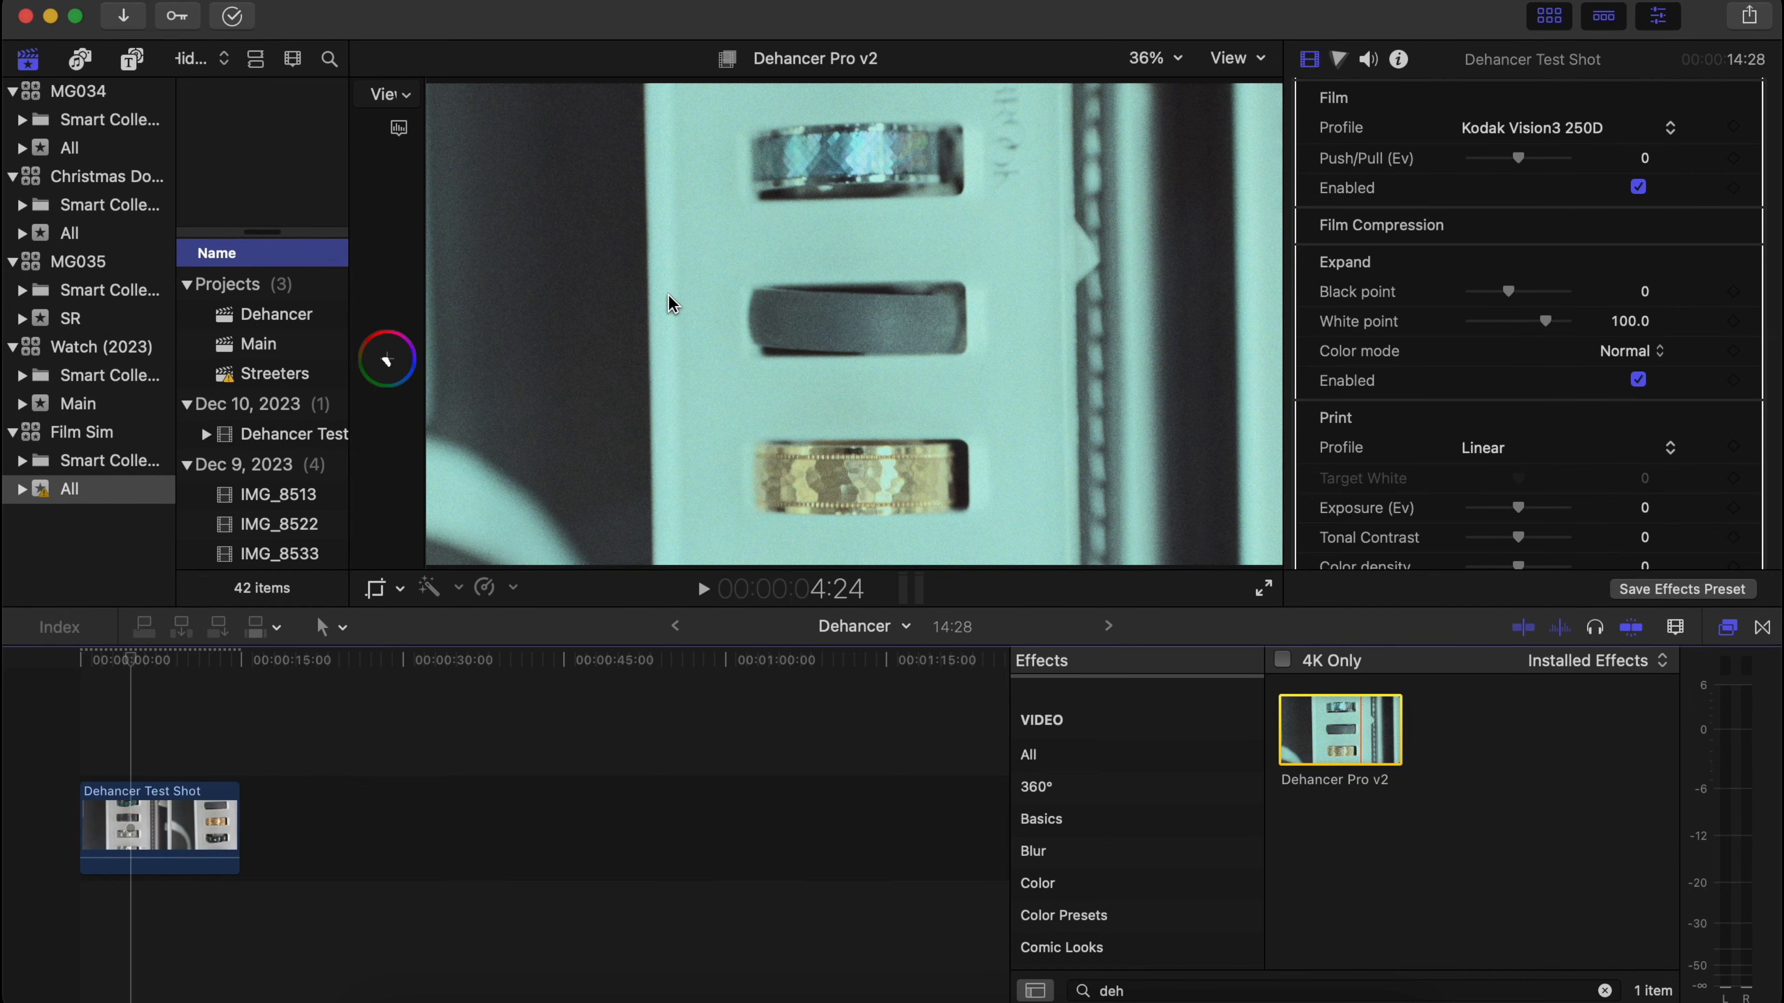
pyautogui.scroll(-6, 1413, 270)
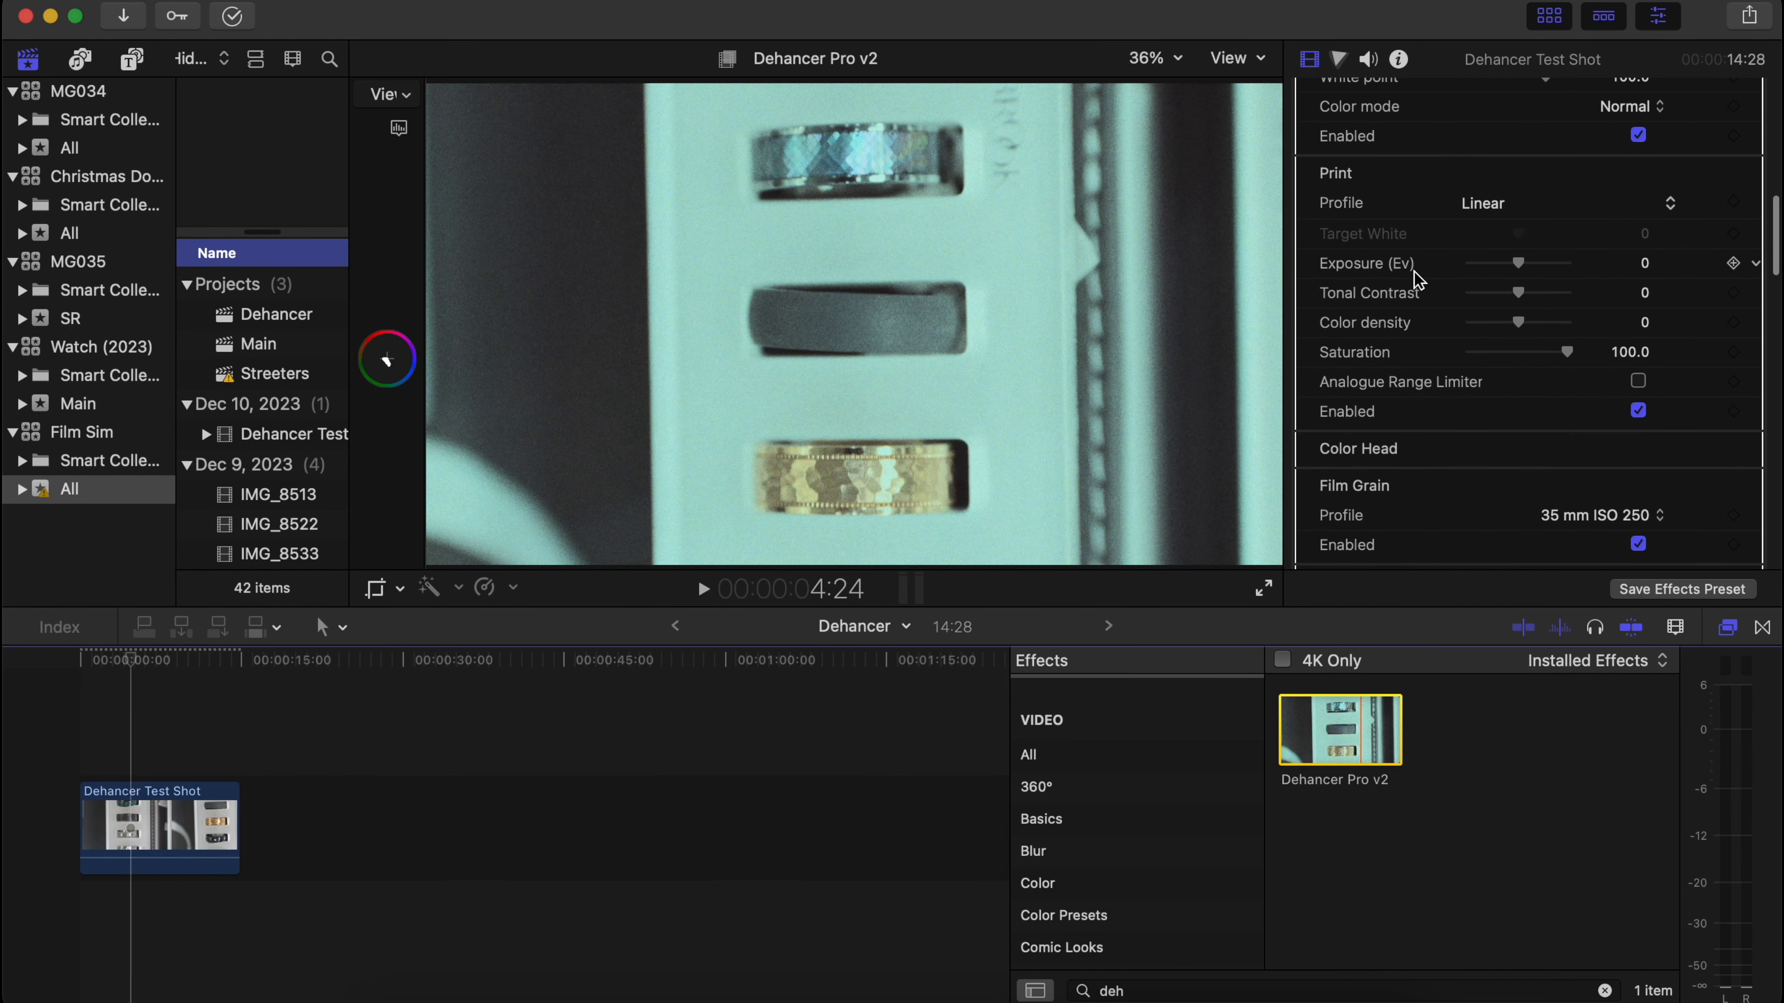
pyautogui.scroll(-10, 1417, 280)
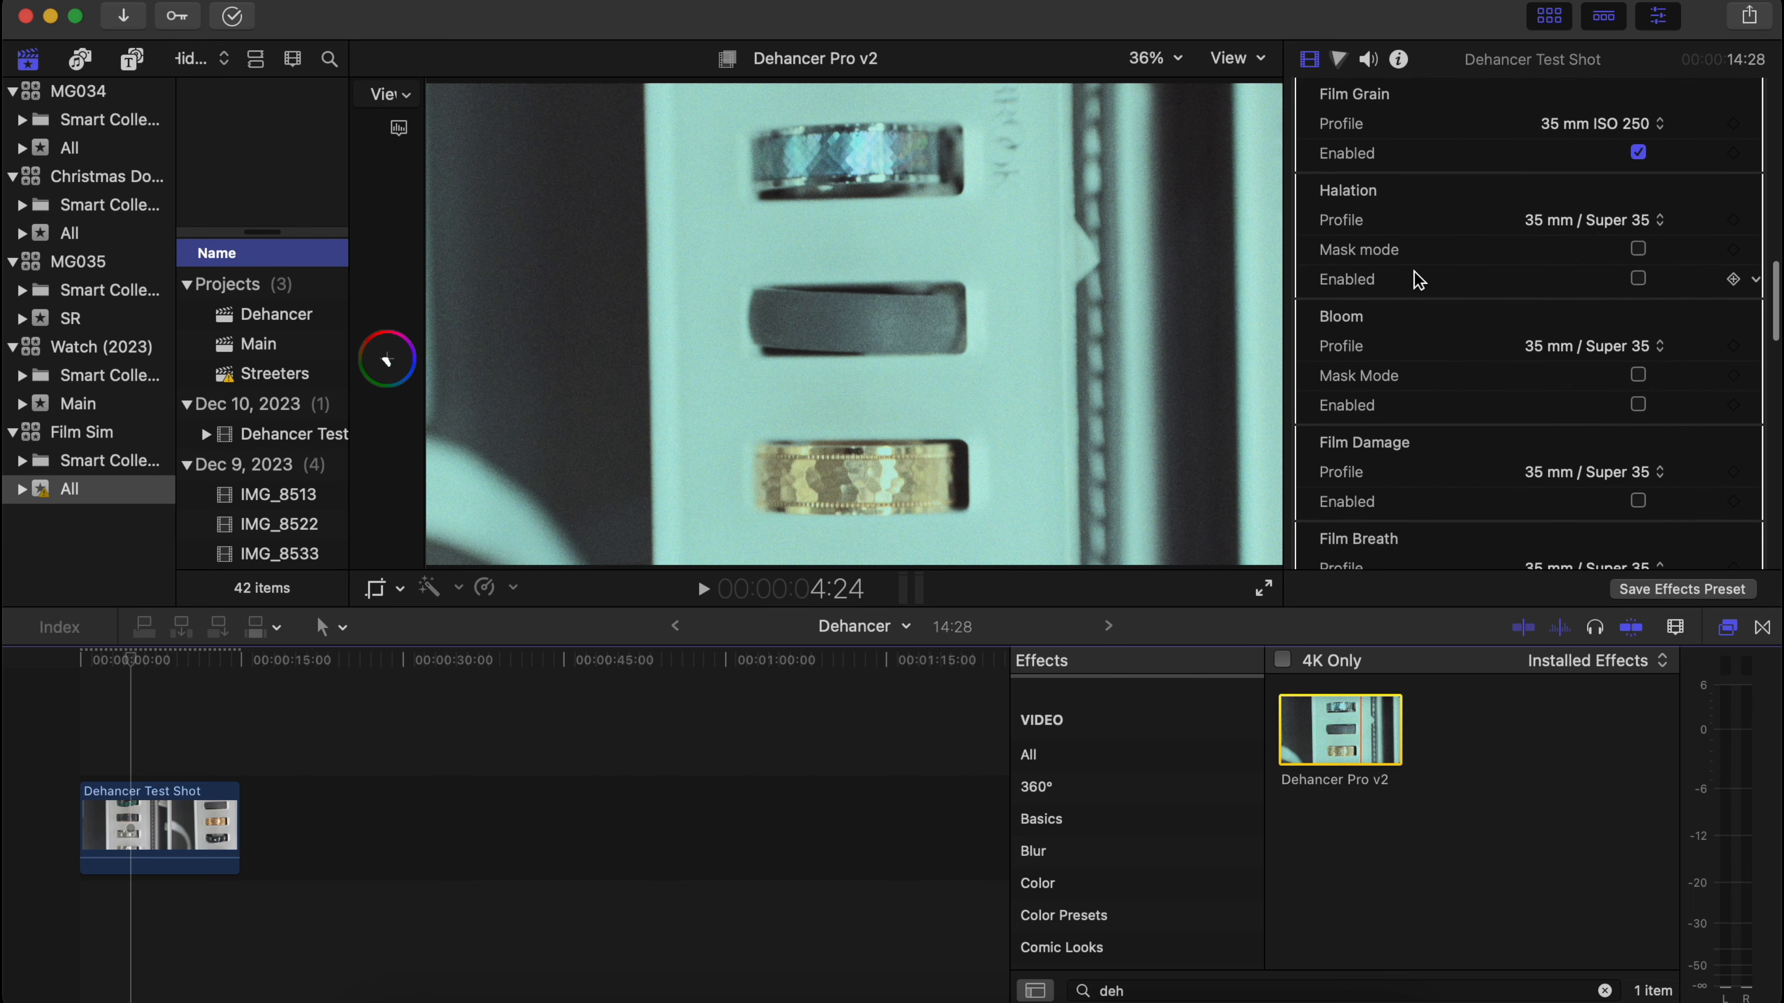
pyautogui.scroll(-5, 1417, 279)
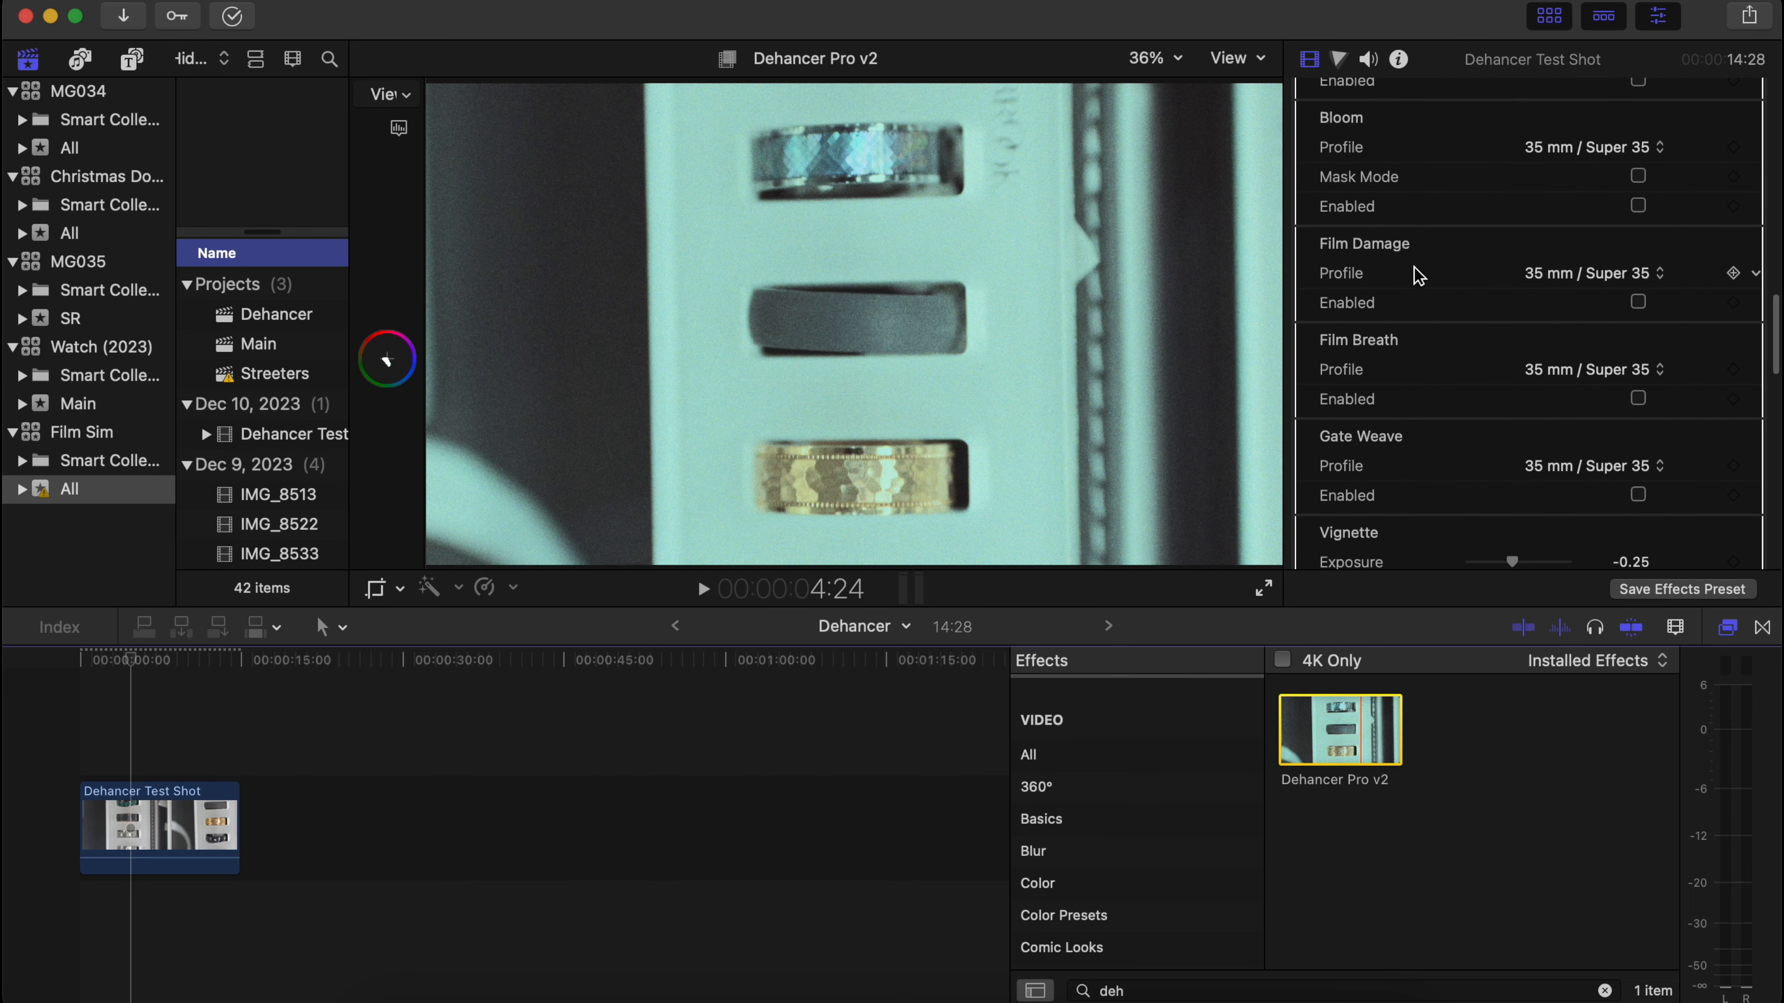
# Set the Dehancer film profile to Cinestill 800T and its Push/Pull to -2.0 Ev.
pyautogui.scroll(5, 1417, 277)
pyautogui.scroll(10, 1419, 275)
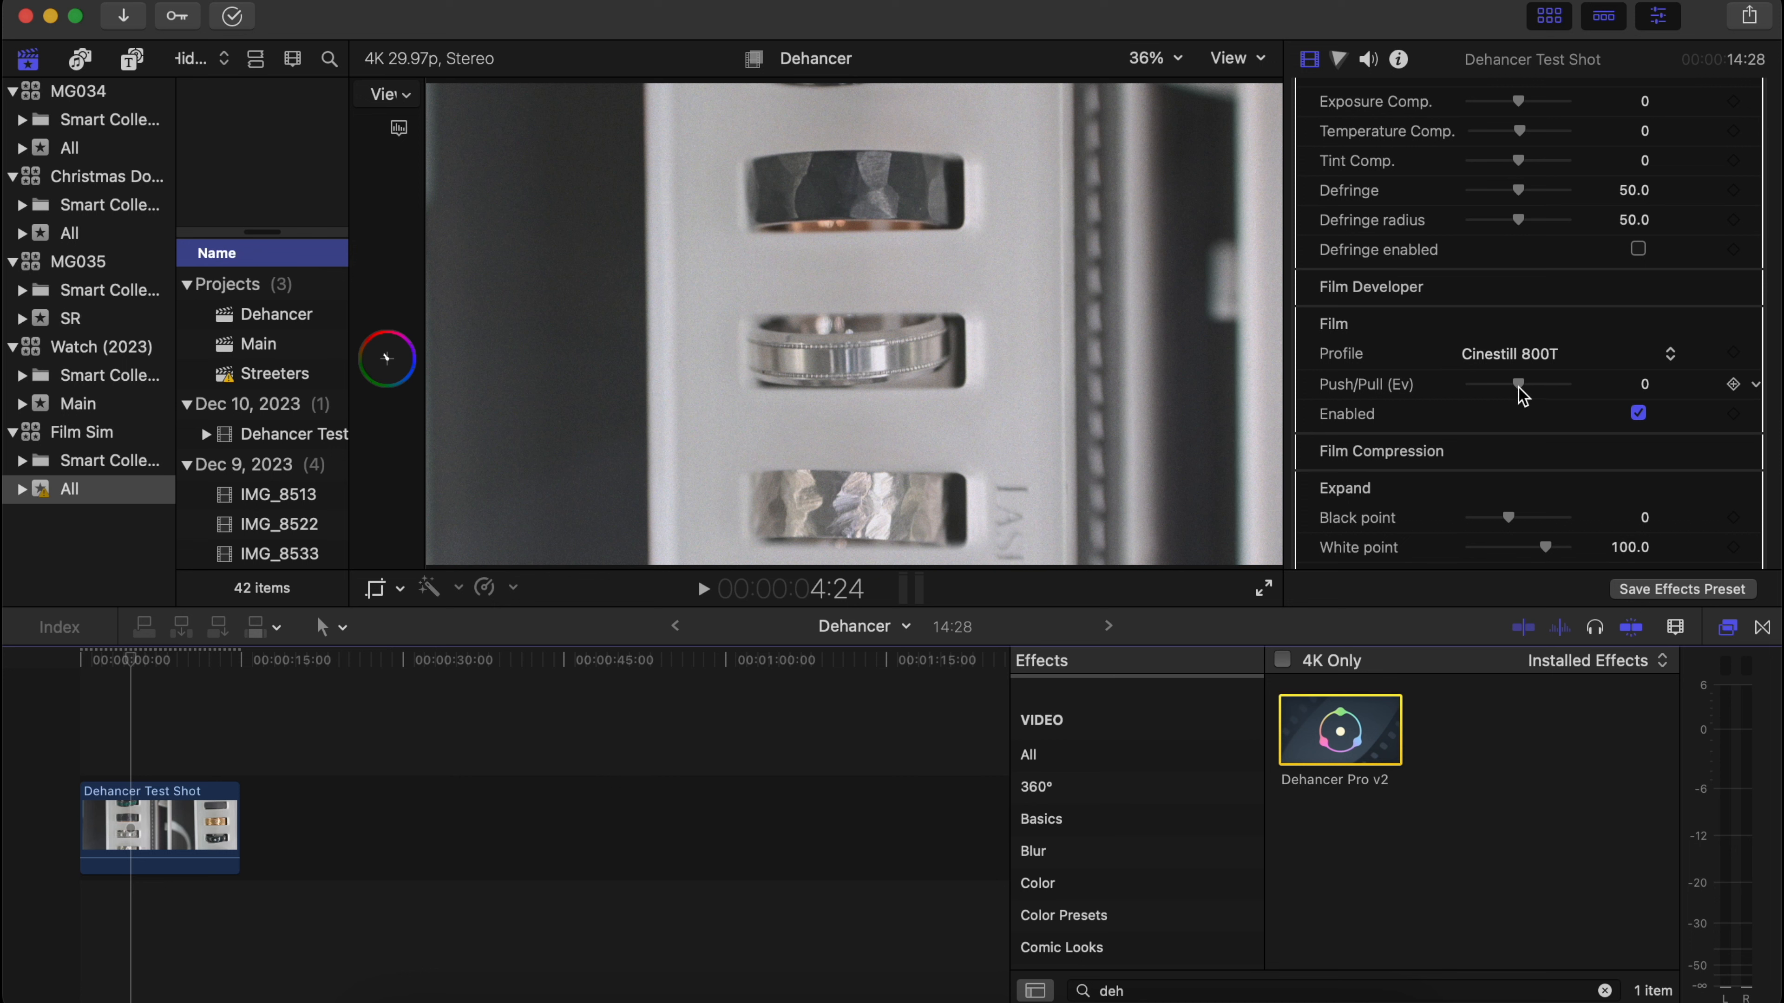
pyautogui.moveTo(1519, 385); pyautogui.dragTo(1436, 383)
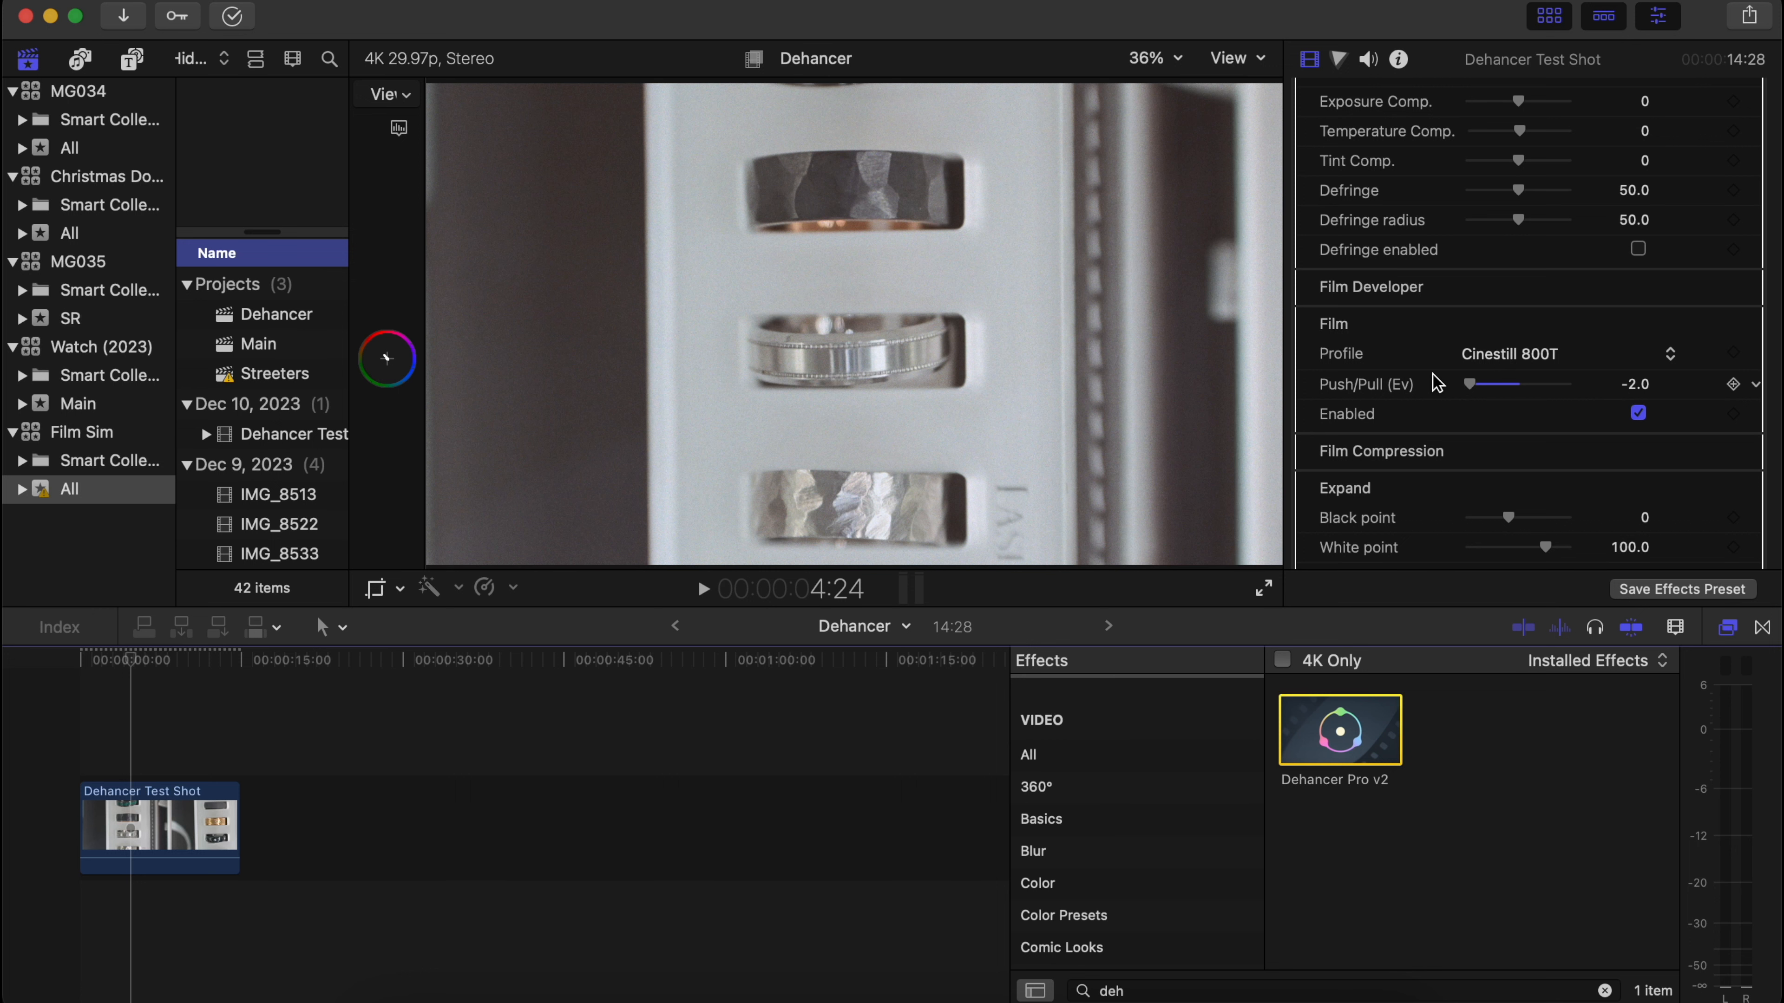
# Raise the black point in the Expand settings to 1.0.
pyautogui.scroll(-5, 1436, 382)
pyautogui.scroll(-2, 1436, 383)
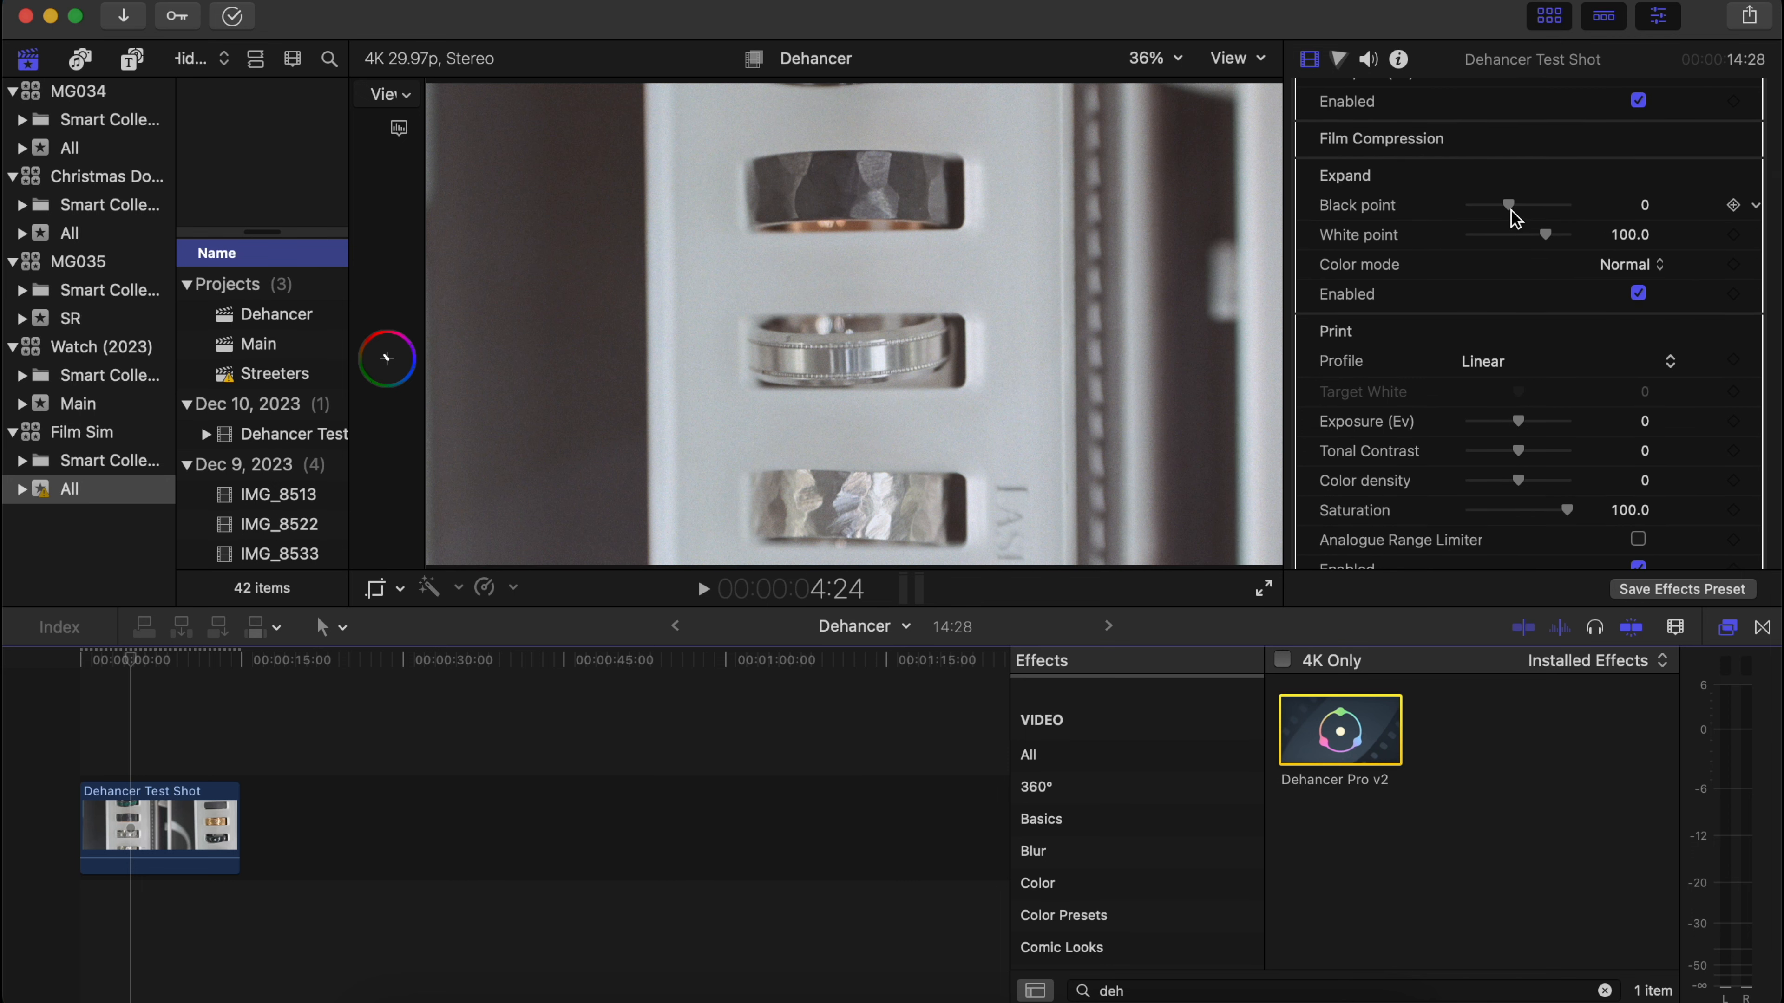
pyautogui.moveTo(1510, 208)
pyautogui.mouseDown()
pyautogui.moveTo(1477, 209)
pyautogui.moveTo(1576, 220)
pyautogui.moveTo(1514, 219)
pyautogui.mouseUp()
# Try the 35 mm ISO 500 film grain profile and settle on 16 mm ISO 500.
pyautogui.scroll(-3, 1510, 309)
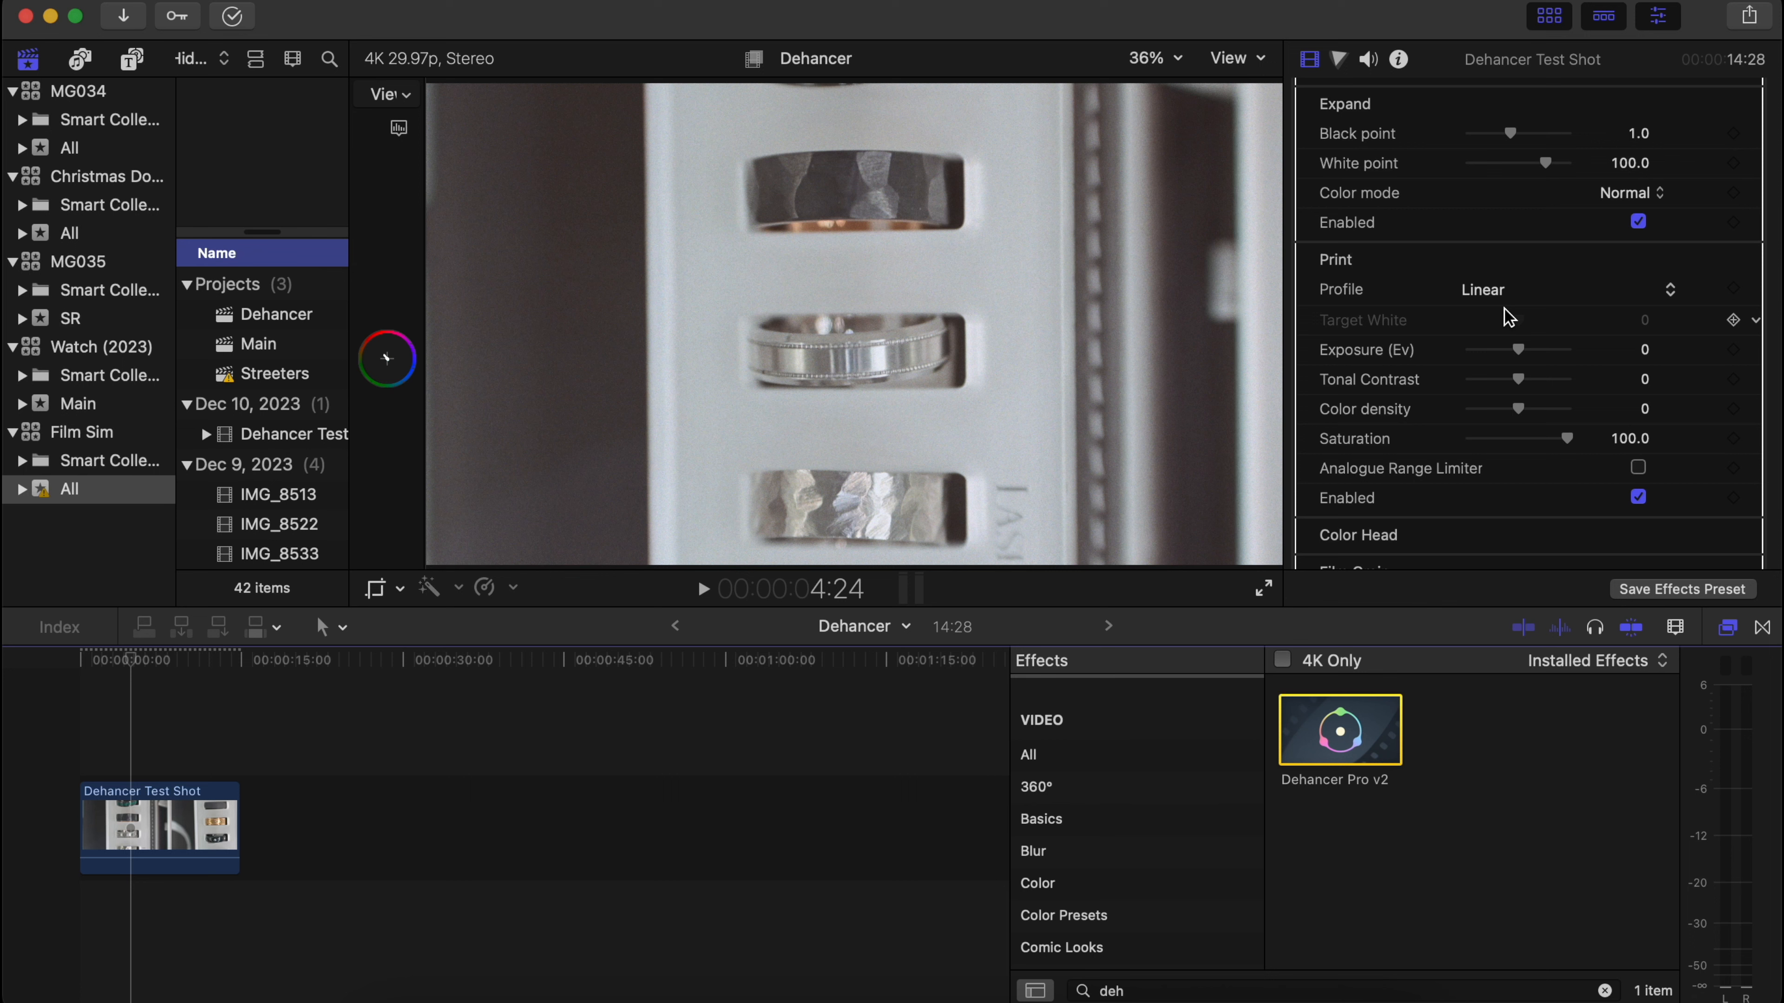
pyautogui.scroll(-3, 1505, 281)
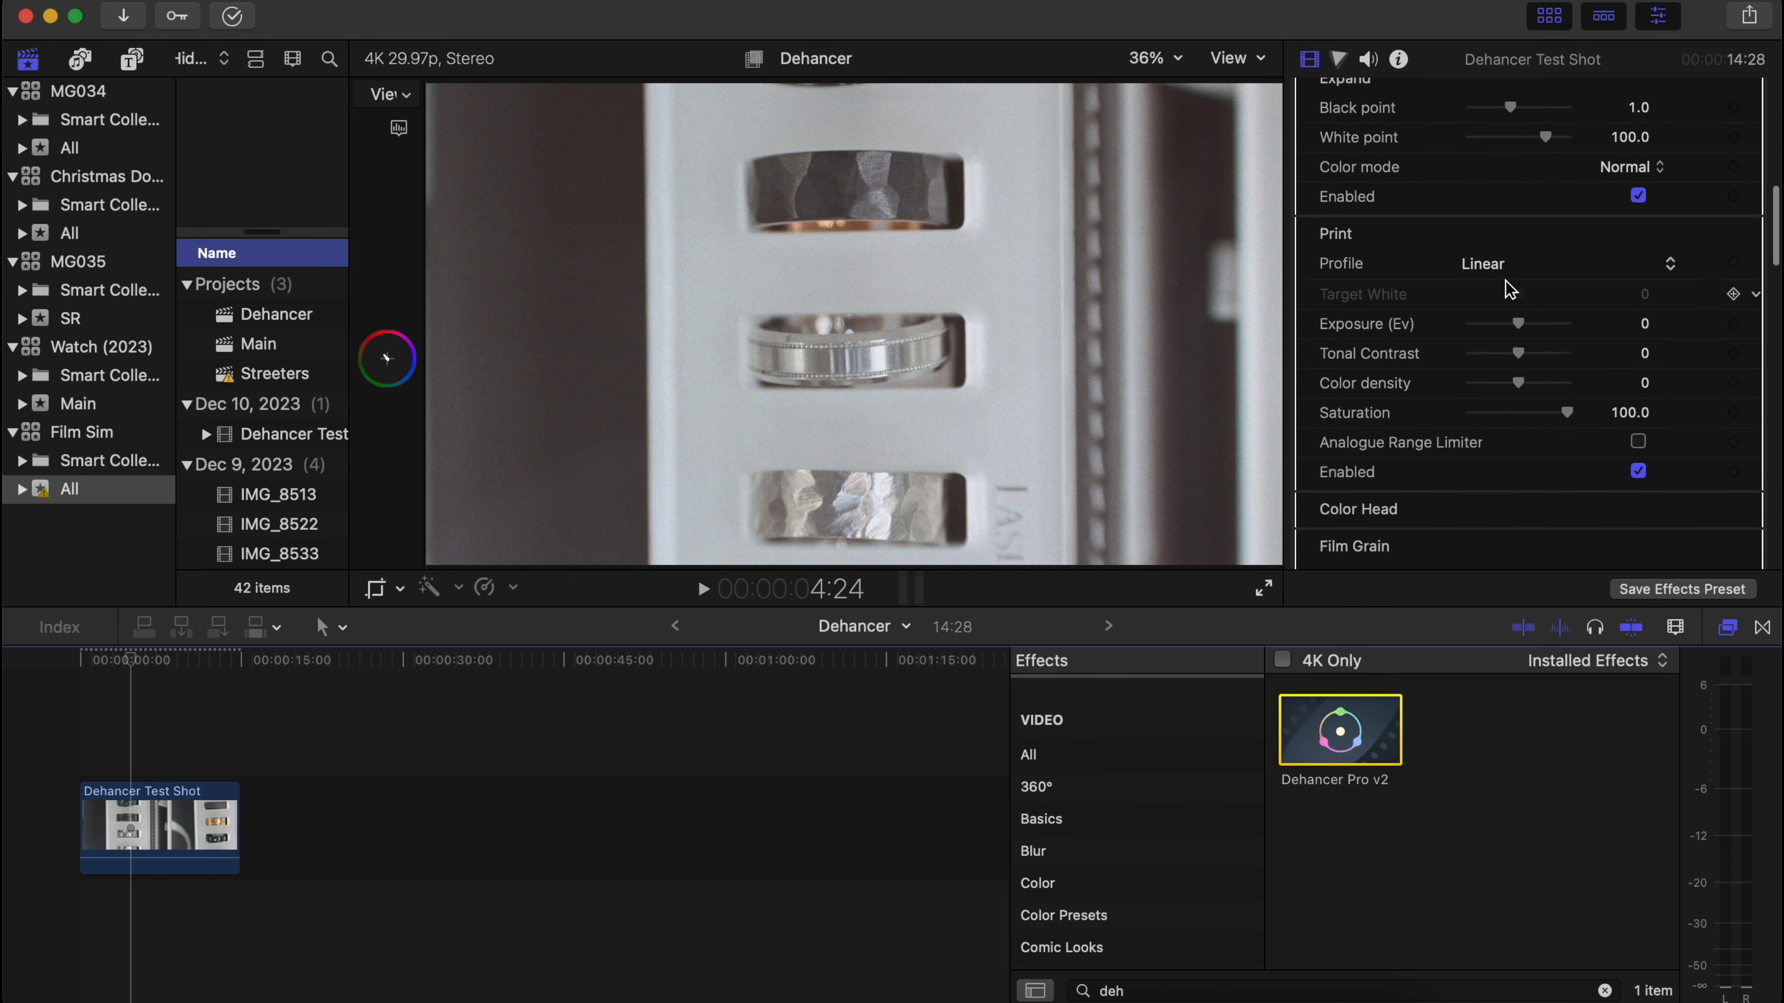
pyautogui.scroll(-4, 1506, 288)
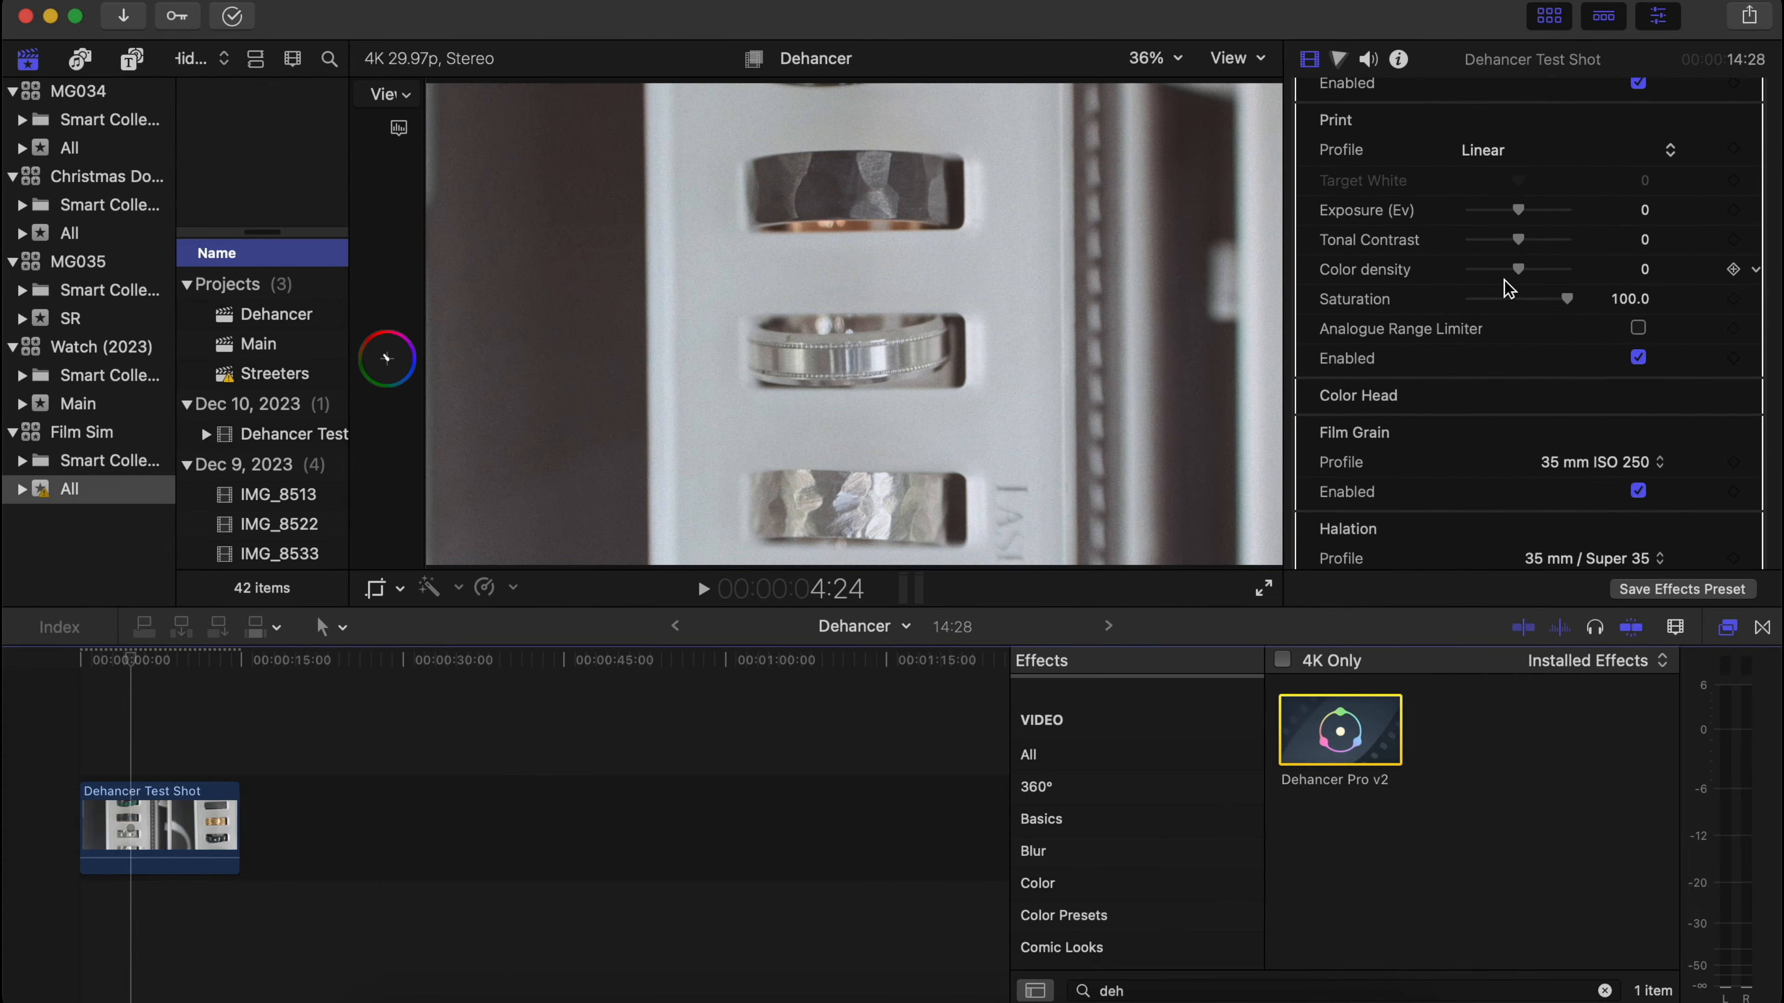
pyautogui.scroll(-8, 1508, 288)
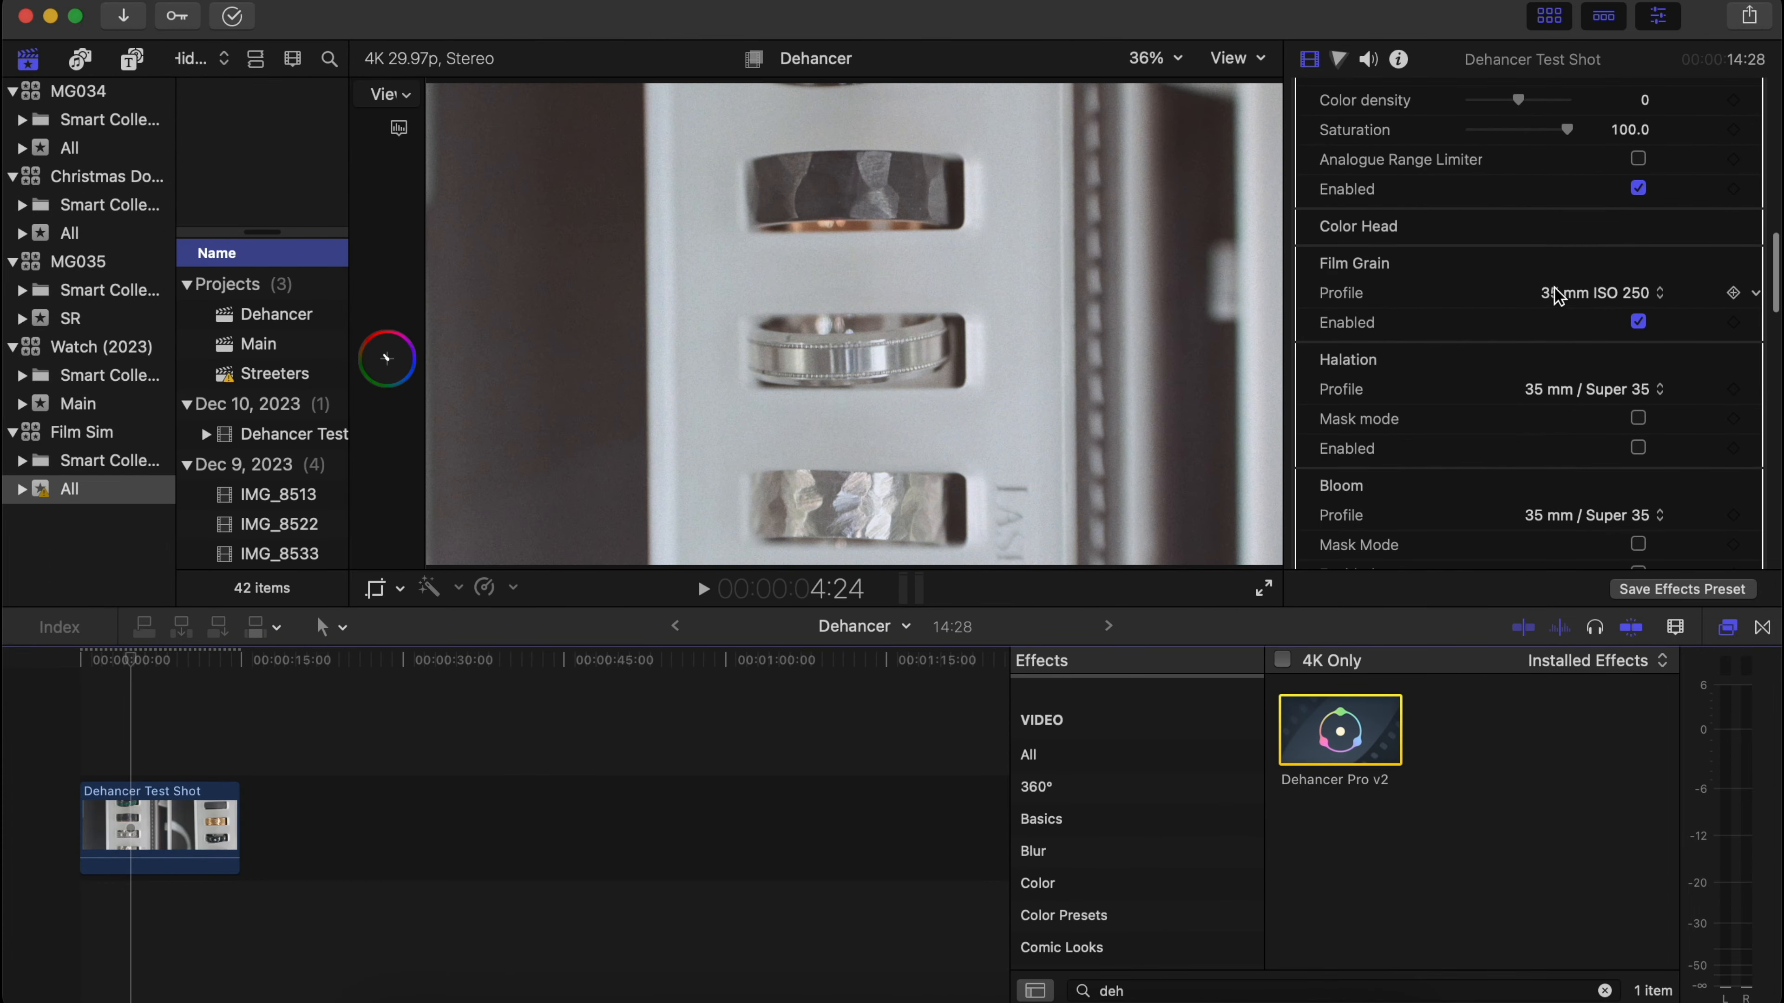
pyautogui.click(1597, 298)
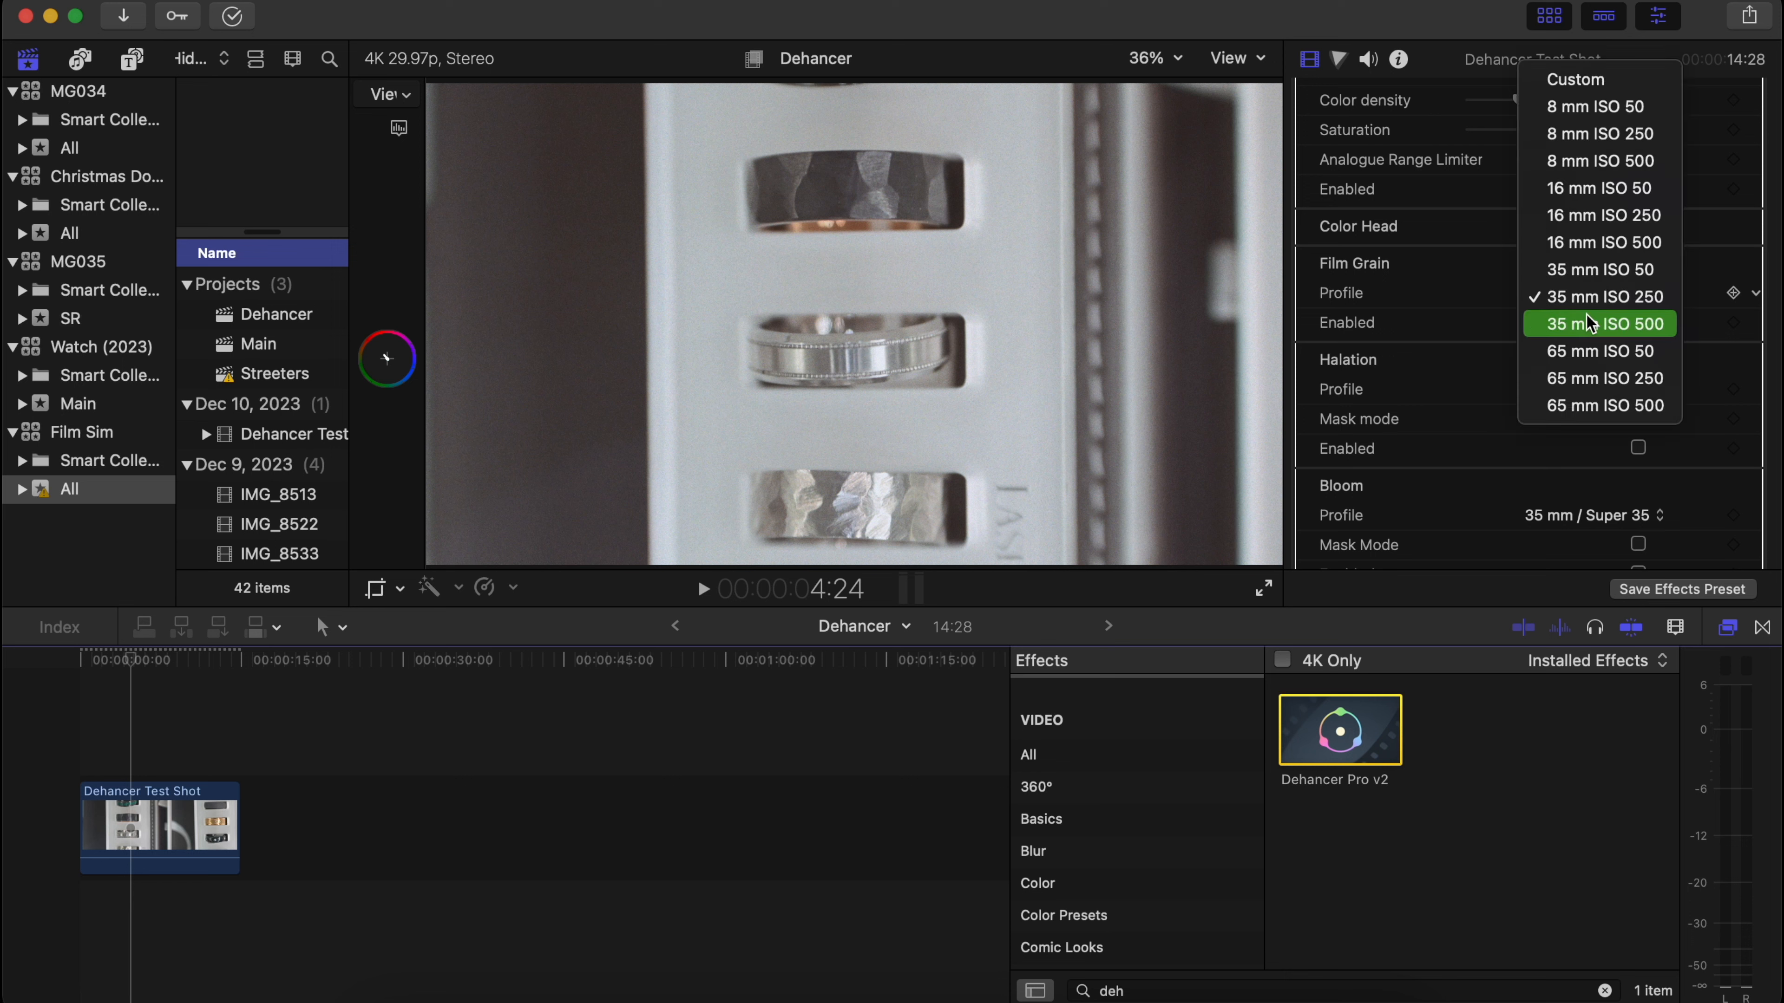
pyautogui.click(1585, 316)
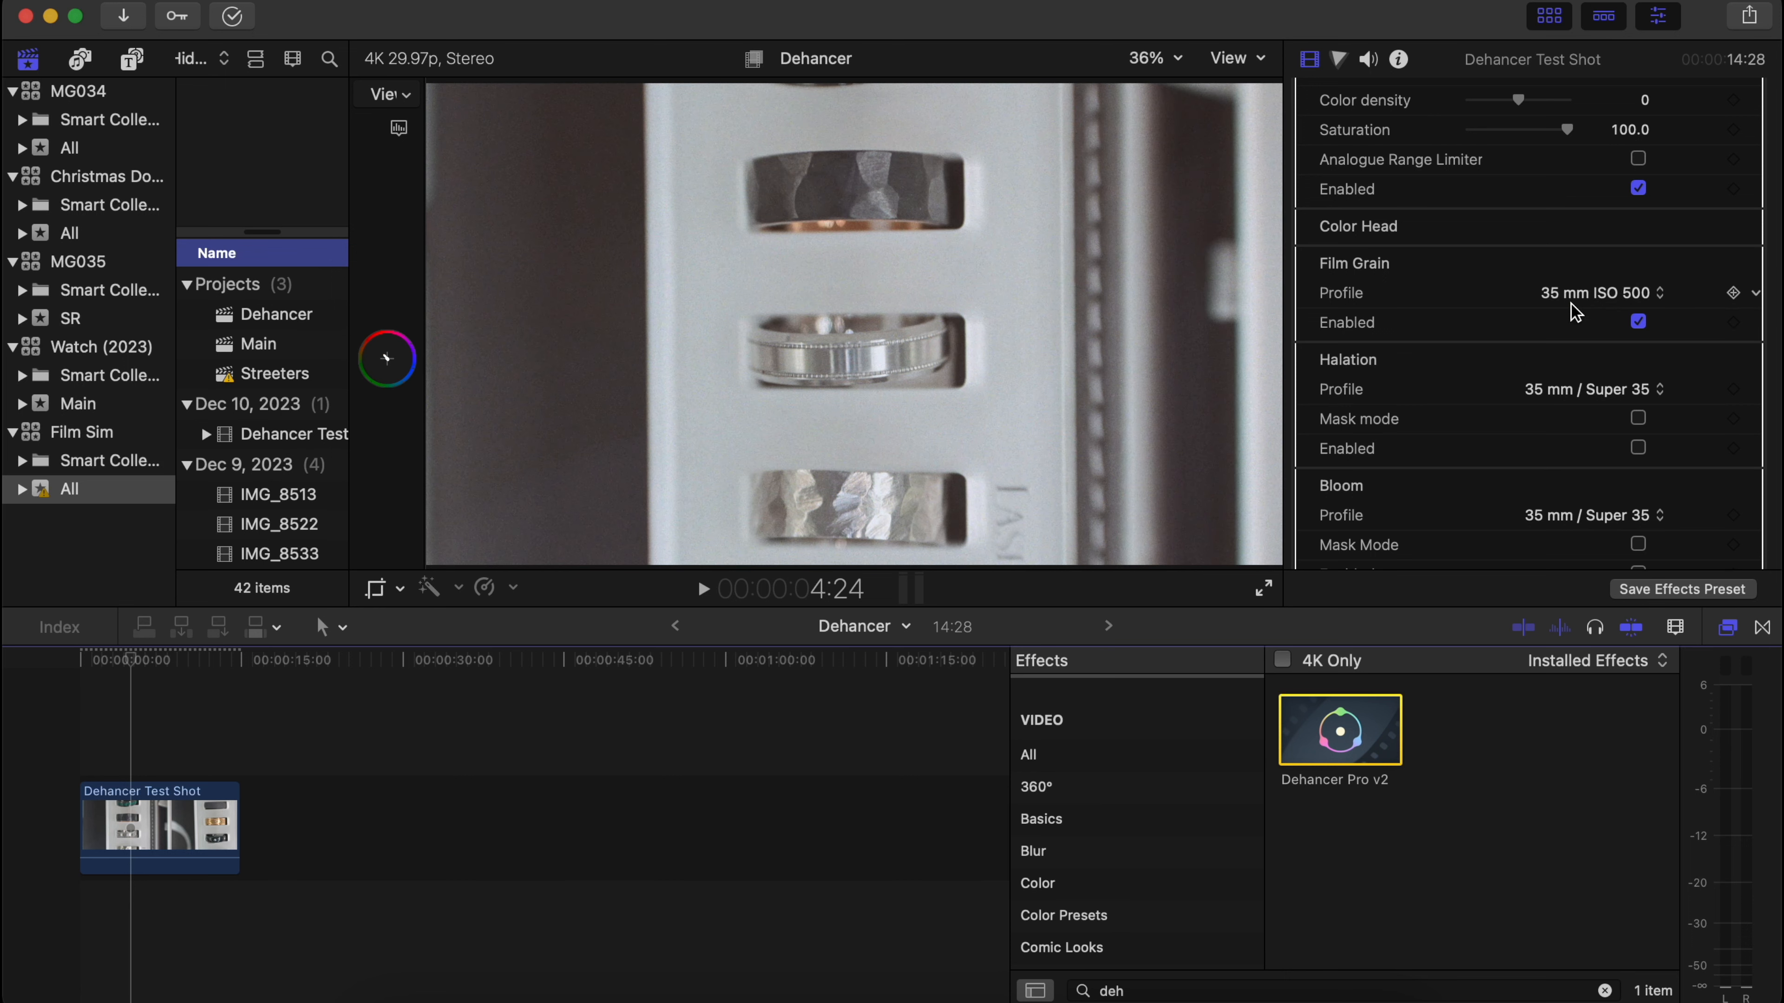
pyautogui.click(1572, 303)
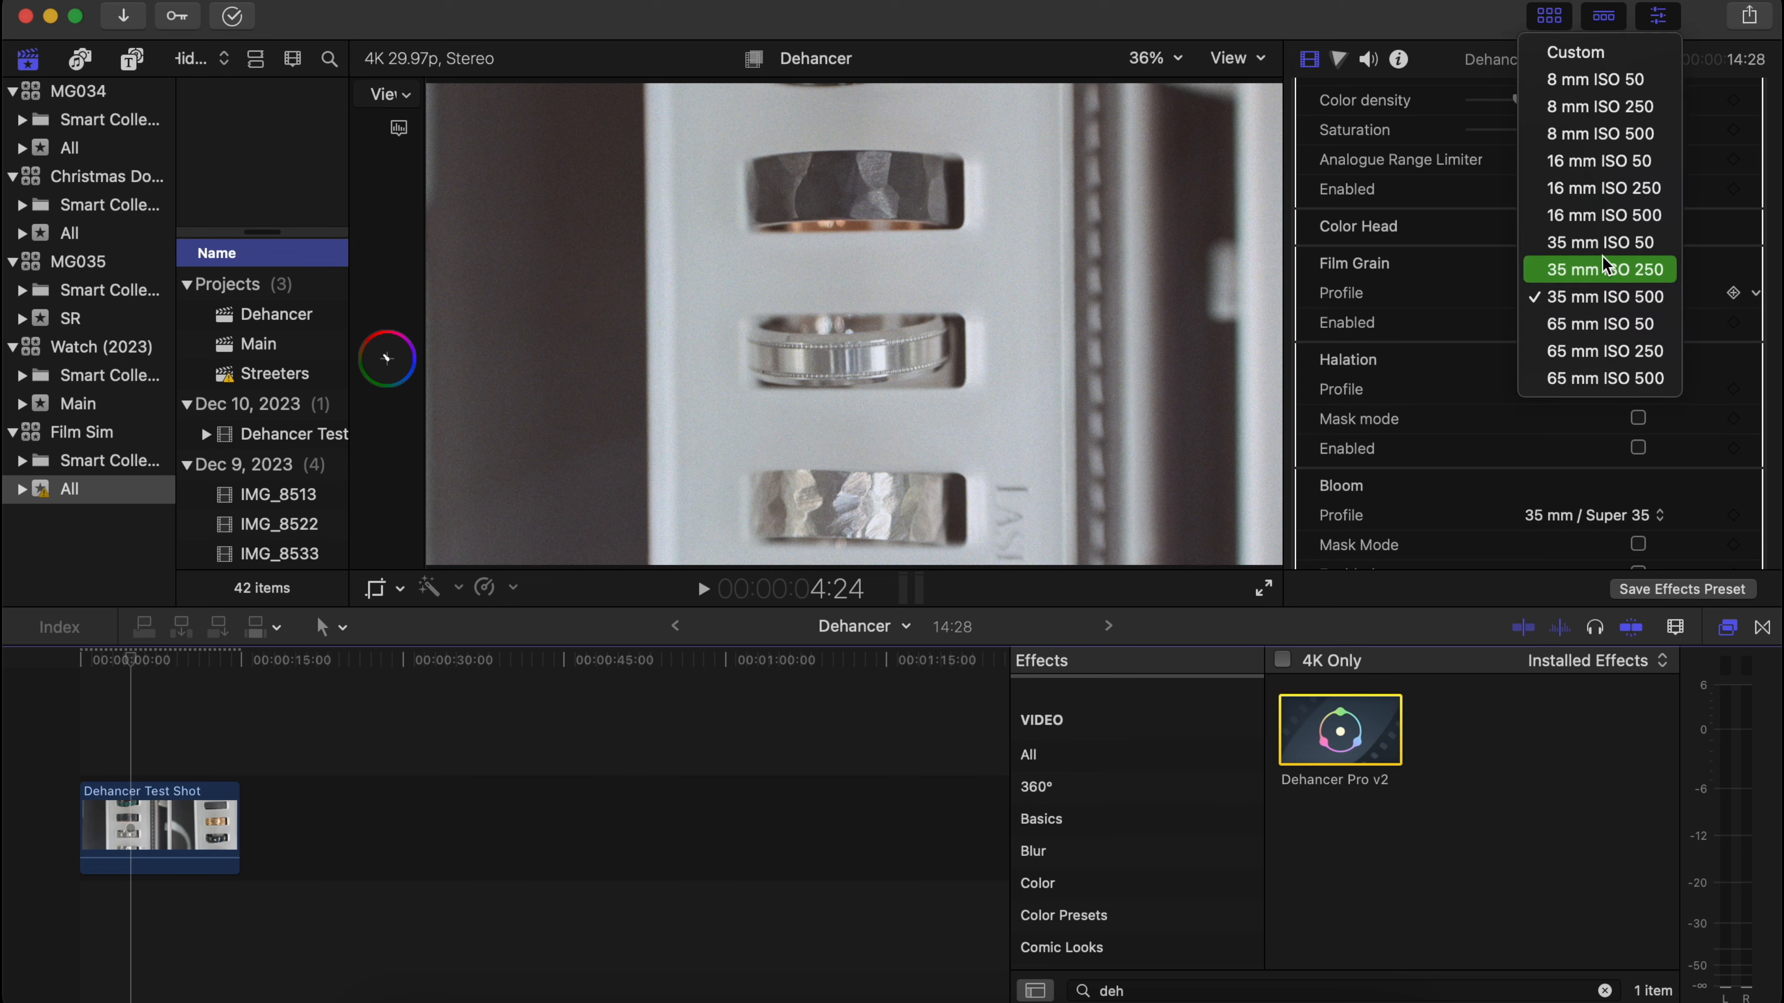
pyautogui.click(1617, 216)
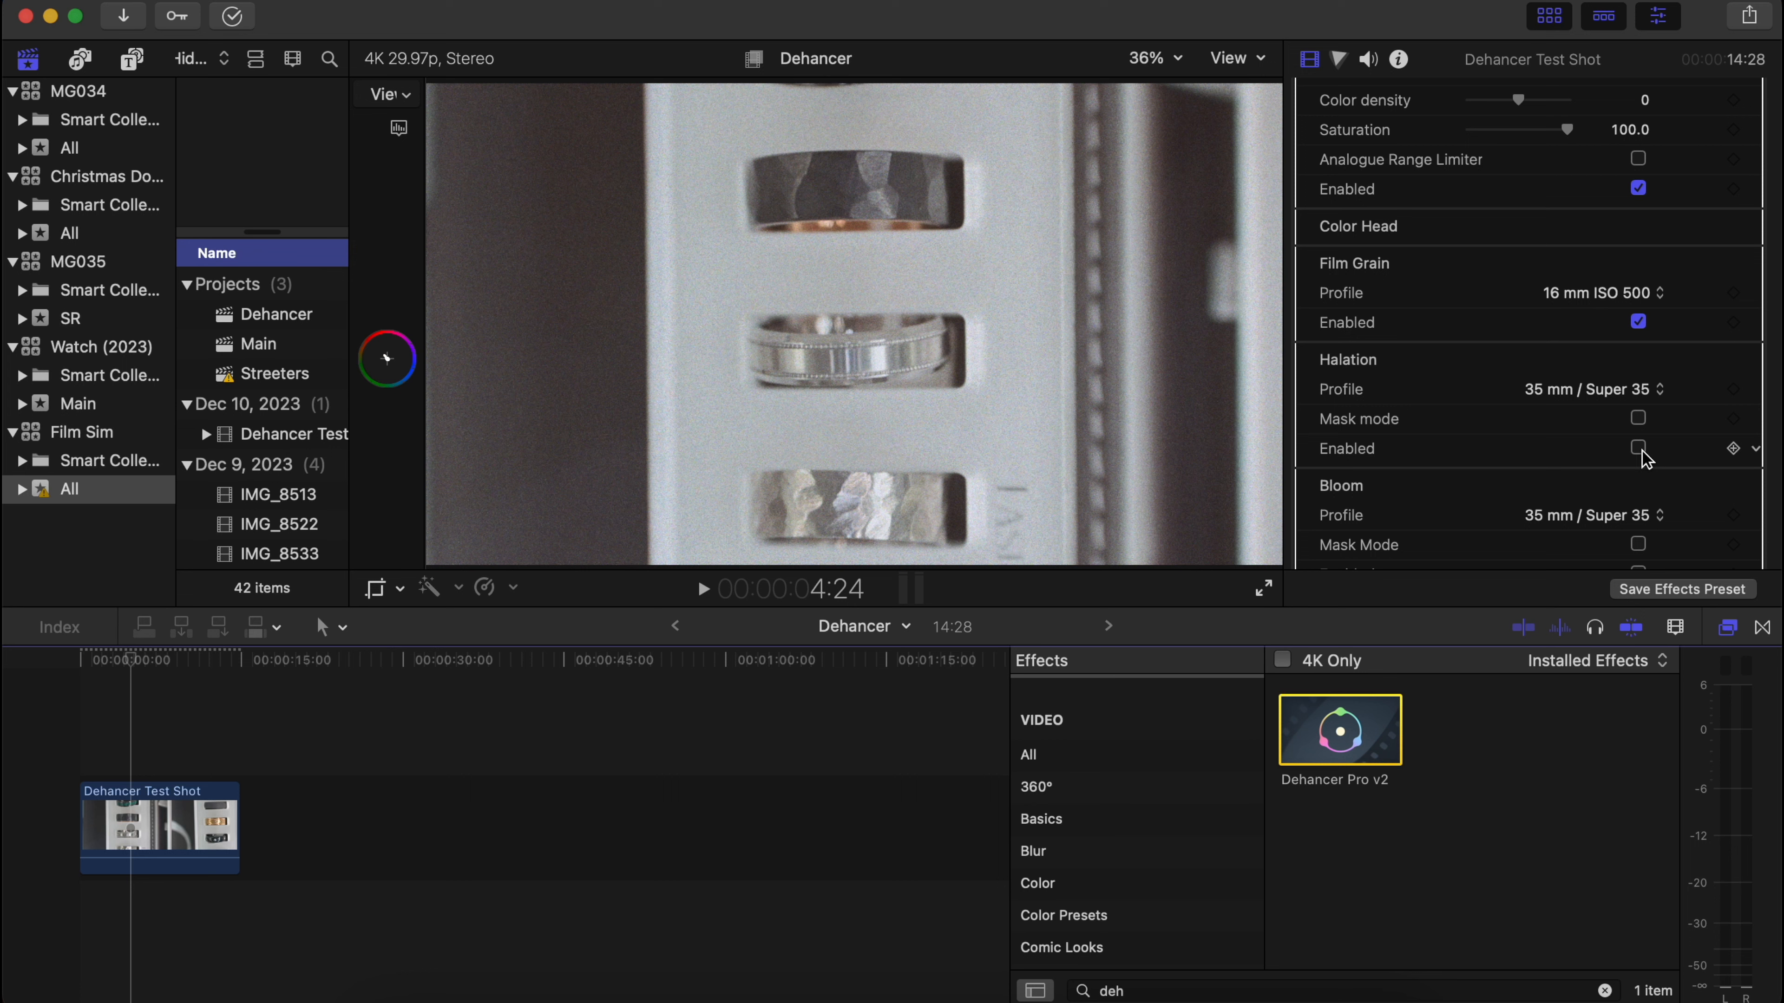
# Enable Halation with the 35 mm / Super 35 profile as a trial and turn it back off.
pyautogui.click(1638, 448)
pyautogui.scroll(-4, 1644, 457)
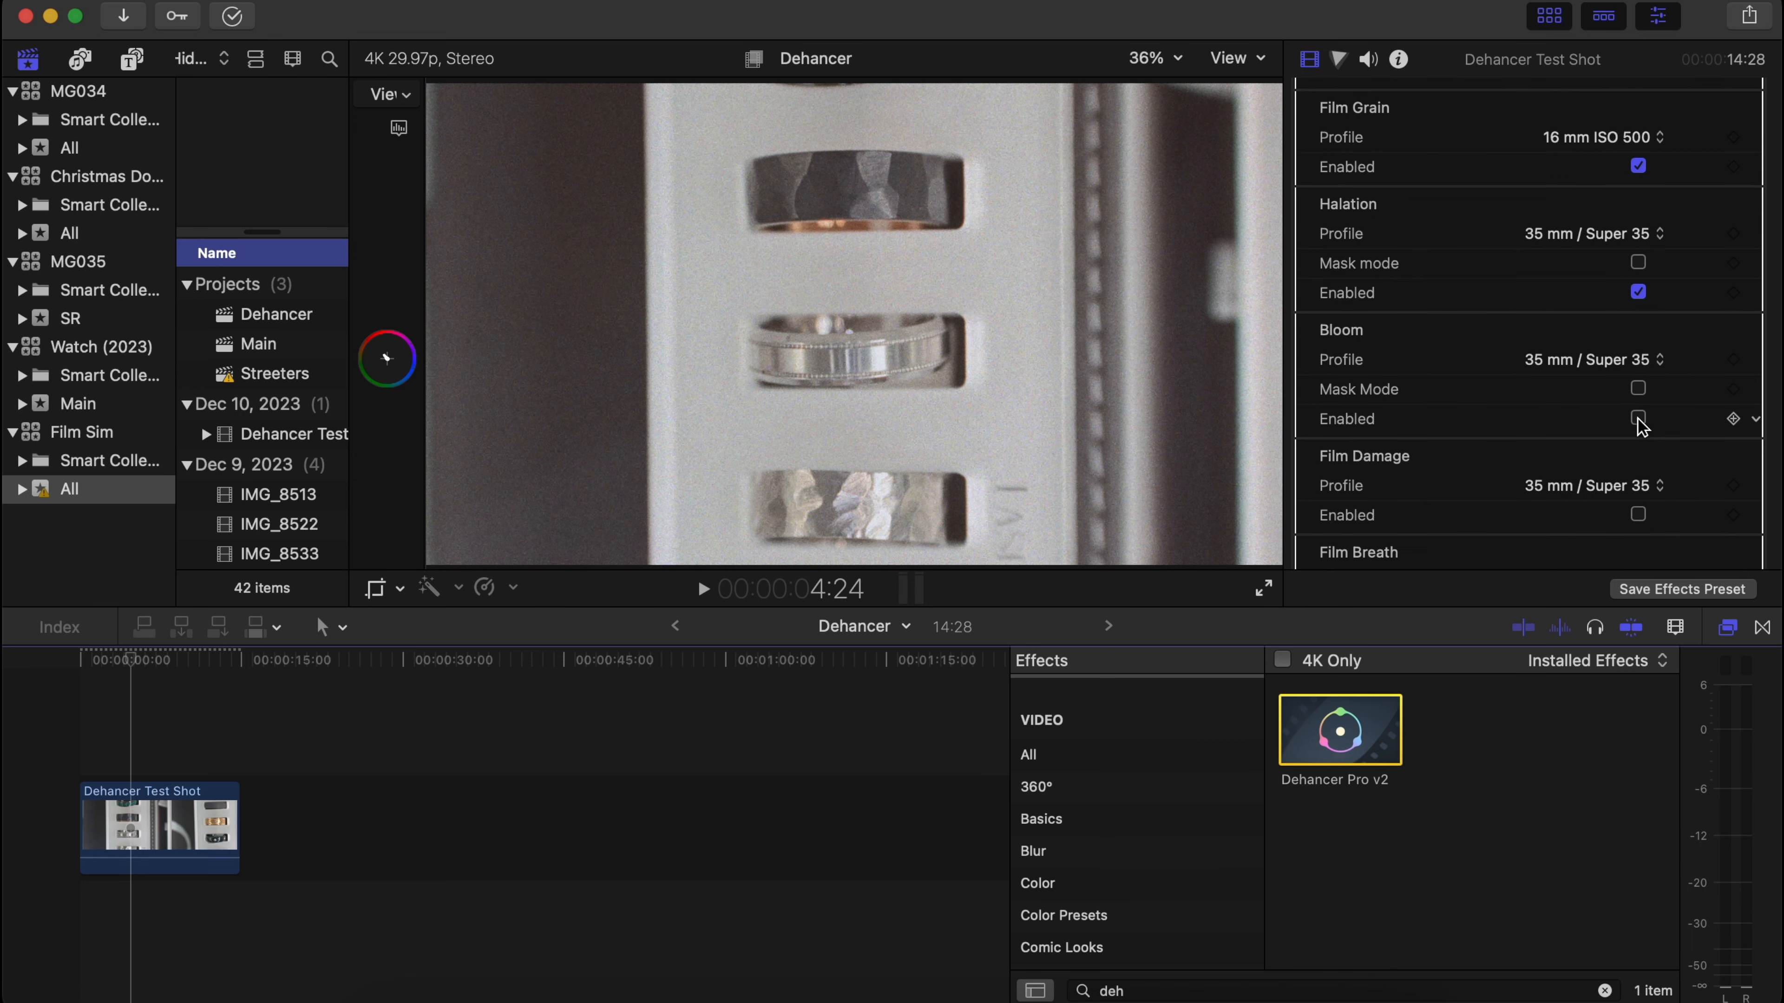
pyautogui.scroll(-2, 1621, 229)
pyautogui.scroll(1, 1620, 229)
pyautogui.click(1638, 262)
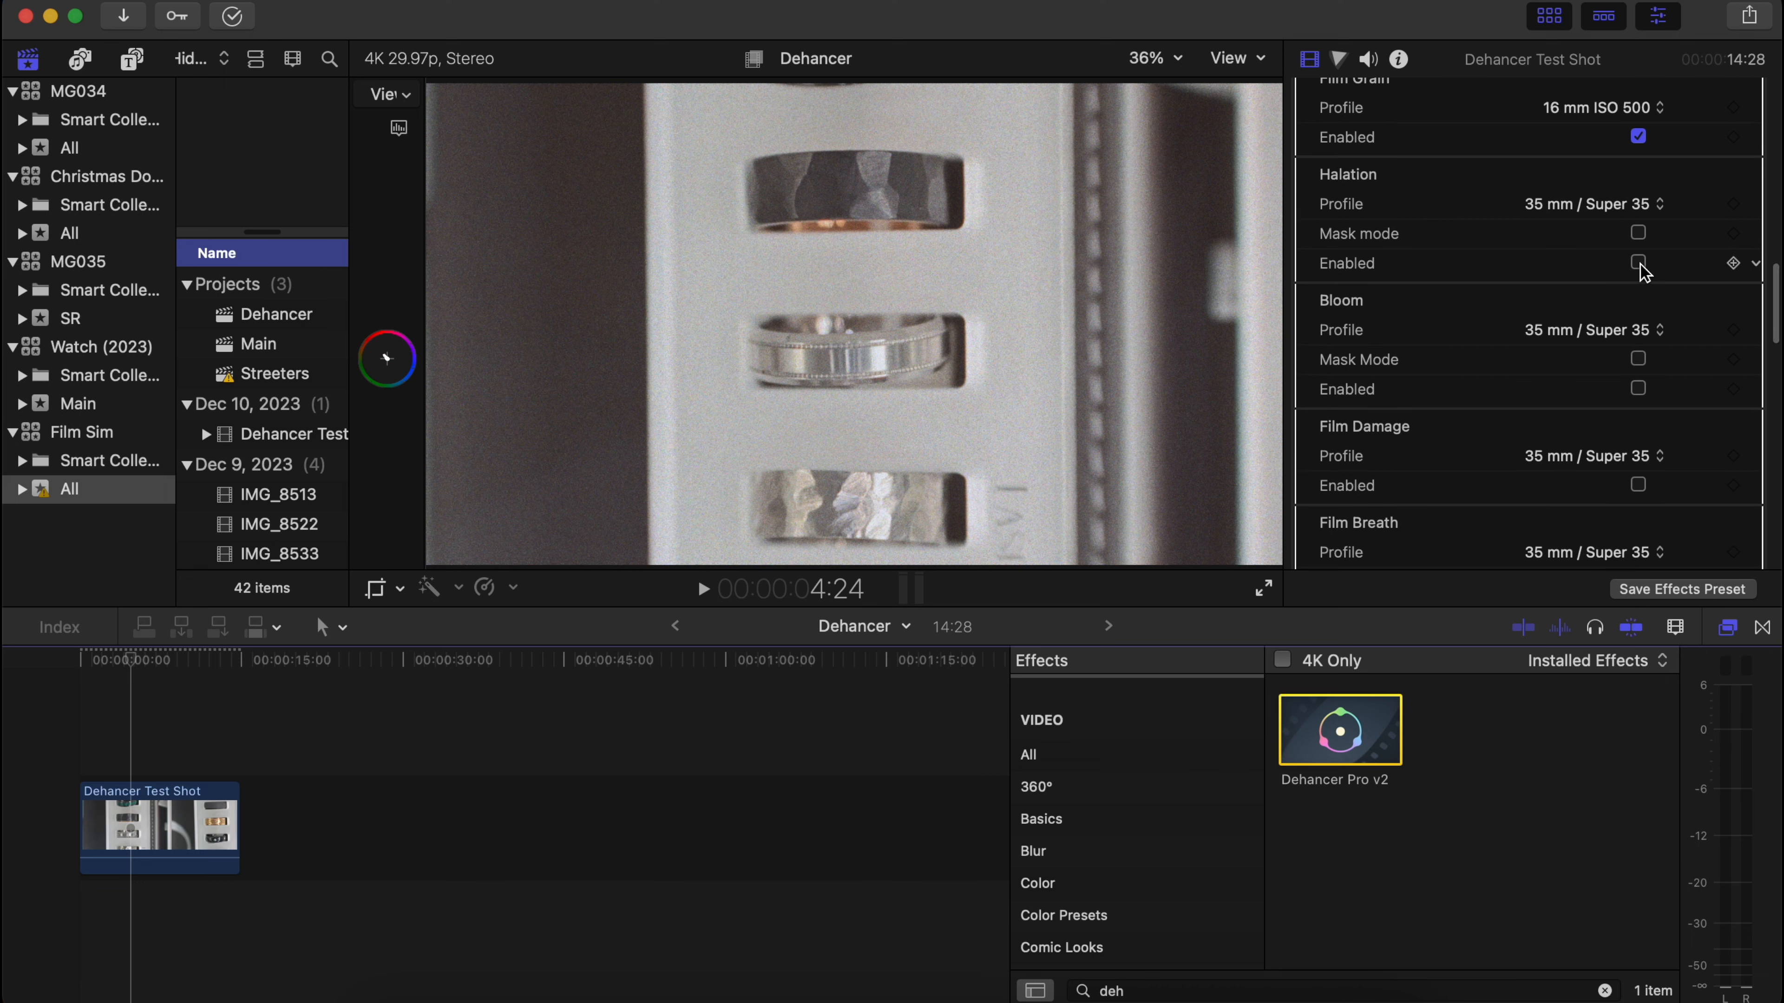
# Try out Film Damage with the 35 mm / Super 35 profile and disable it again.
pyautogui.scroll(-4, 1632, 295)
pyautogui.click(1637, 313)
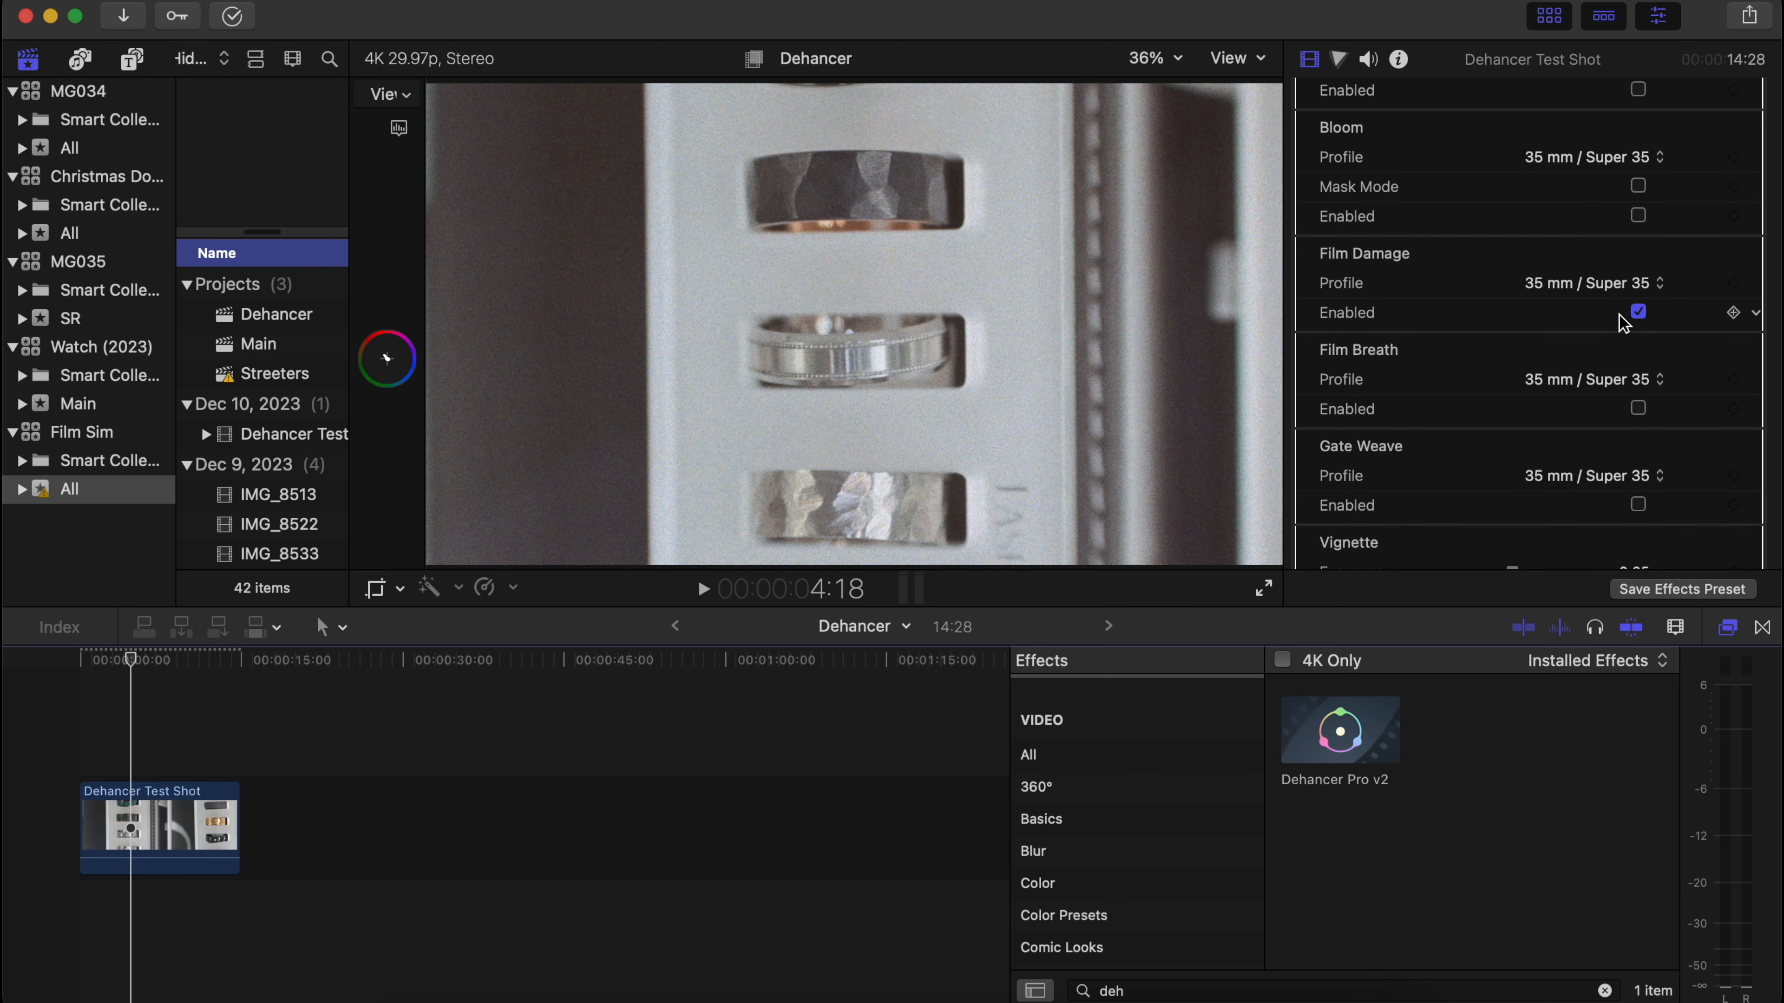
pyautogui.click(1637, 312)
# Look over the remaining Dehancer settings and play the graded clip from its beginning to check the film look.
pyautogui.scroll(-6, 1511, 465)
pyautogui.scroll(-7, 1511, 461)
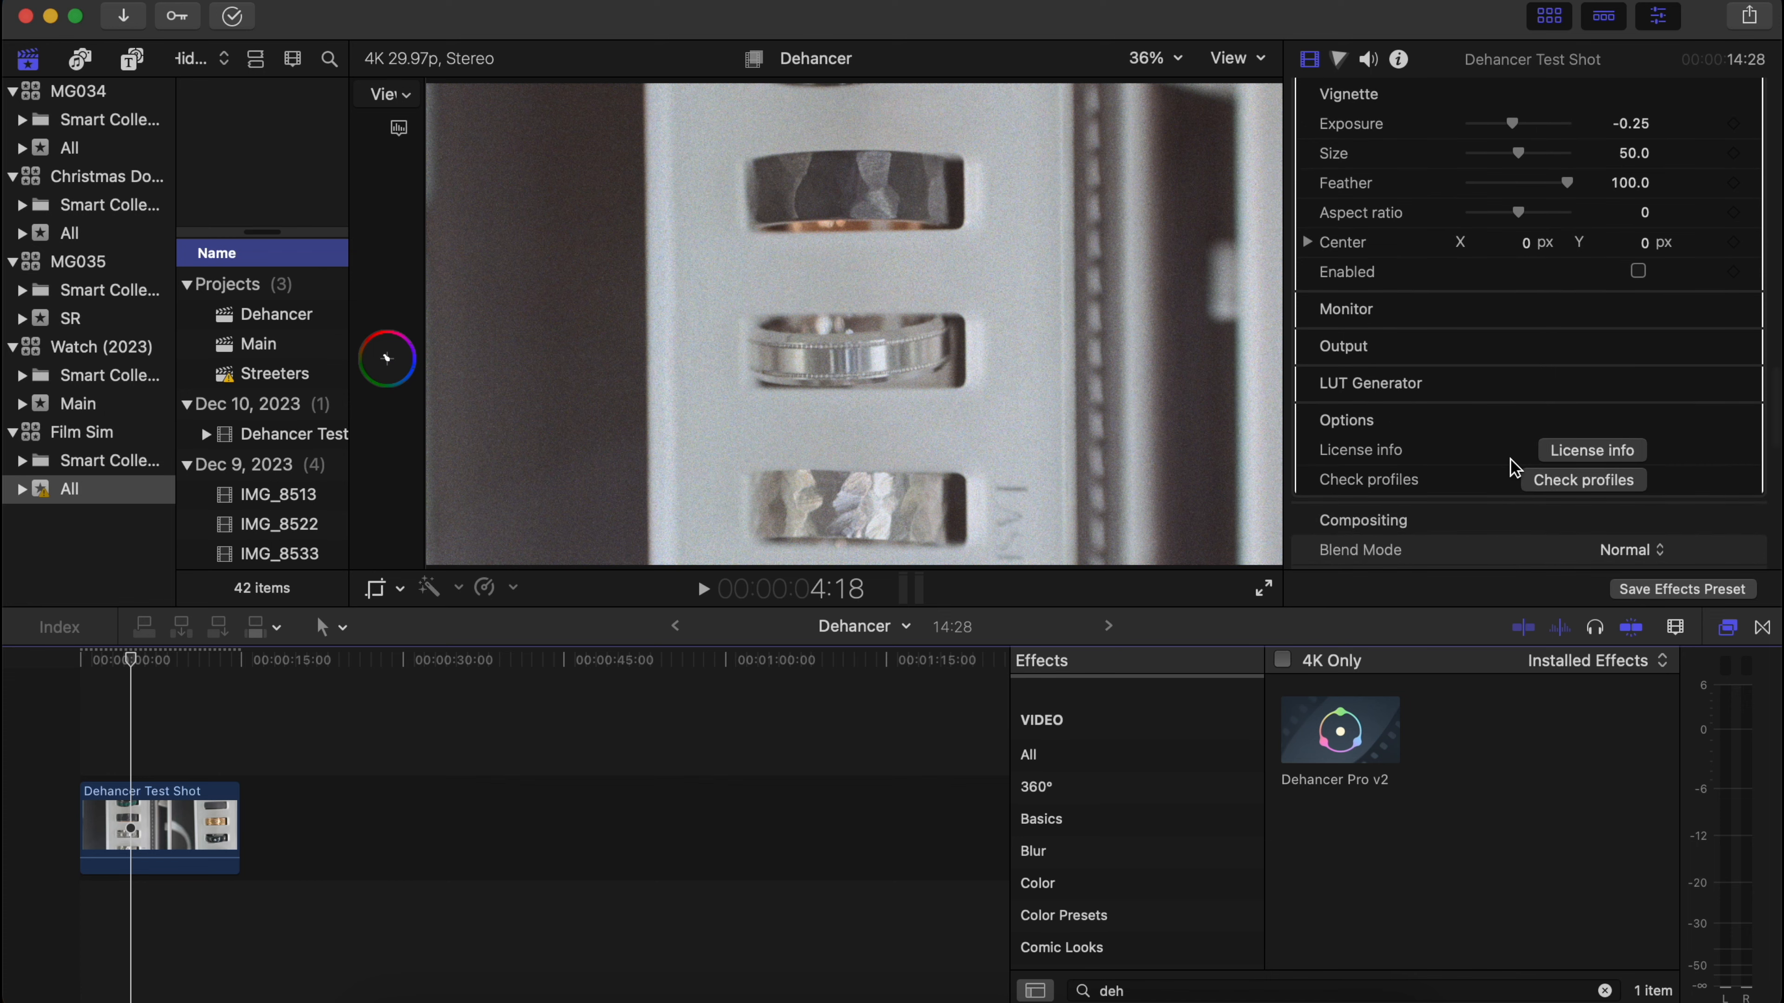
pyautogui.scroll(15, 1511, 466)
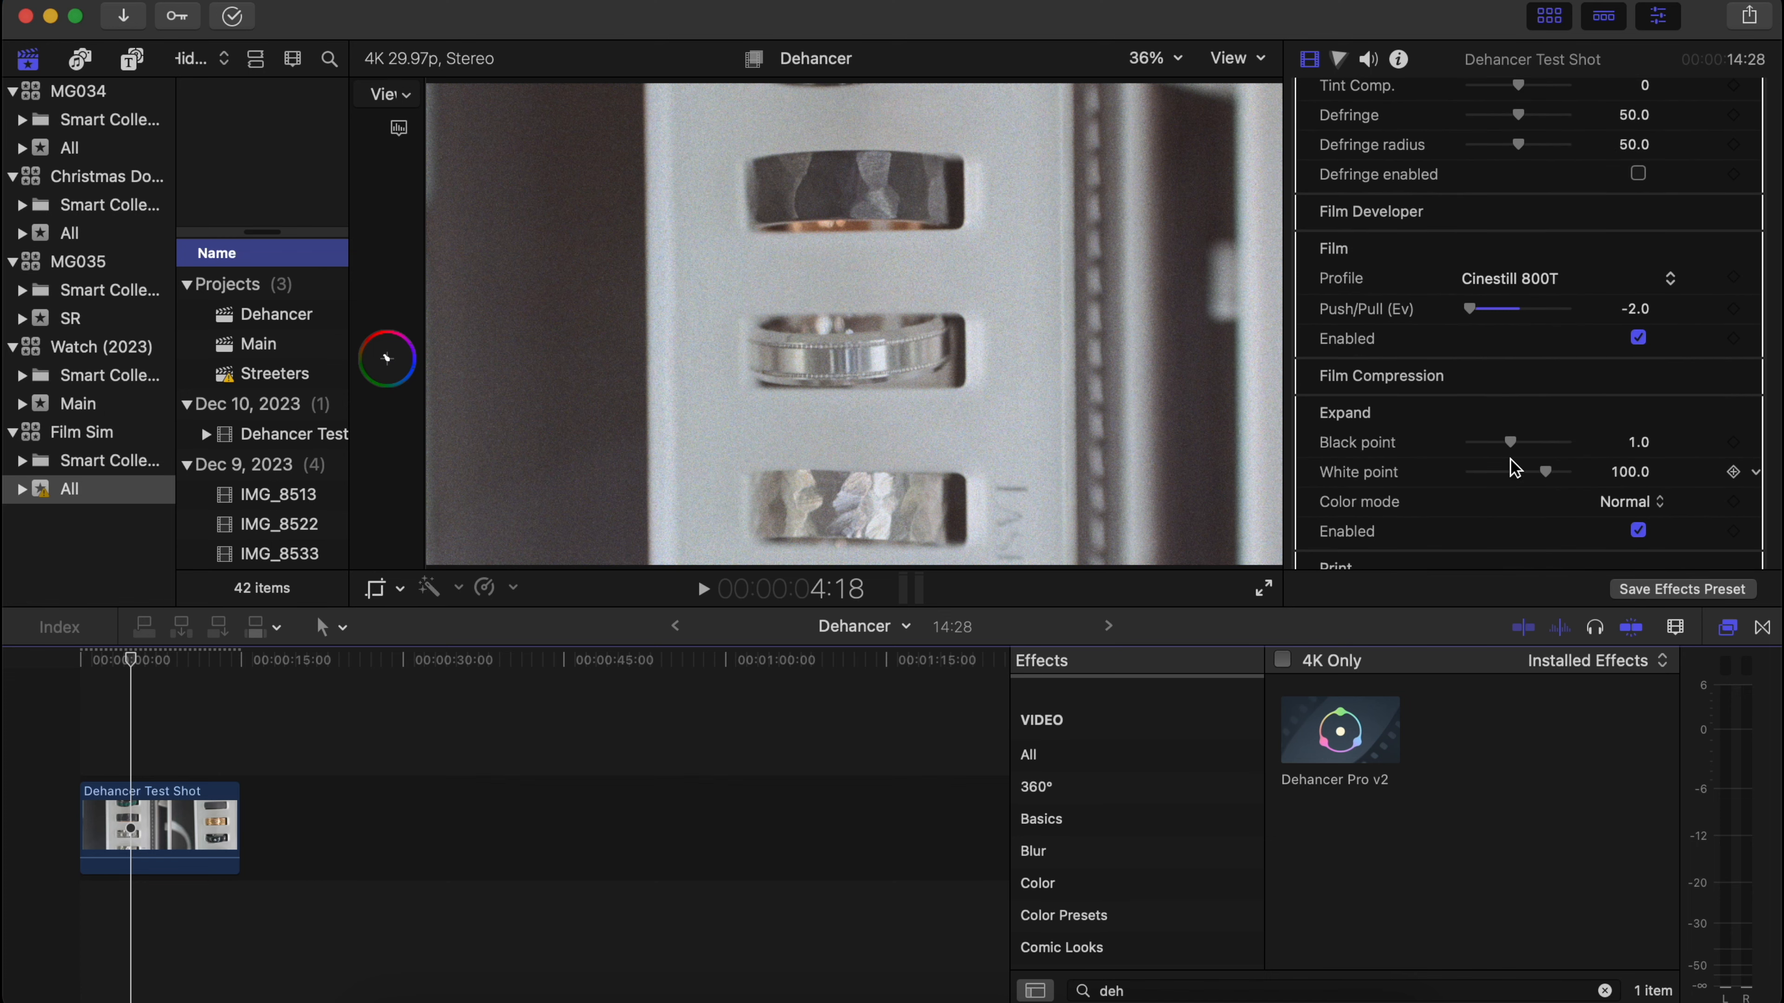
pyautogui.scroll(8, 1510, 459)
pyautogui.click(81, 666)
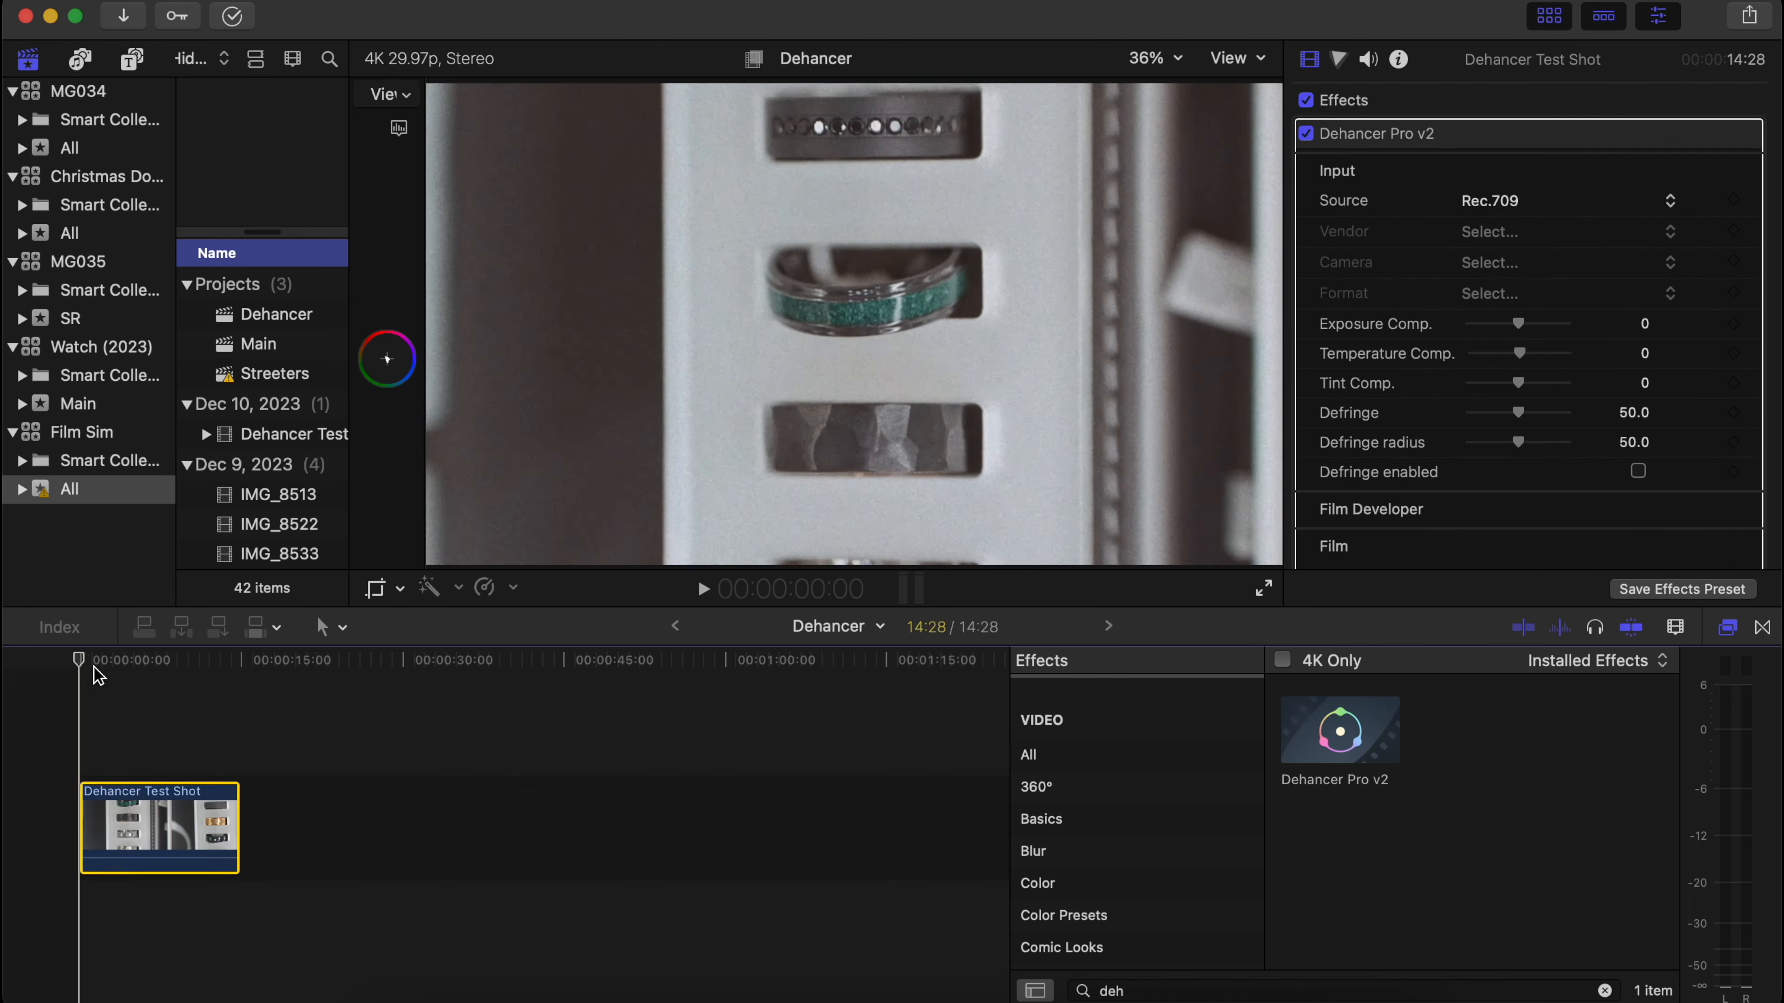
pyautogui.press('space')
pyautogui.scroll(-20, 1648, 375)
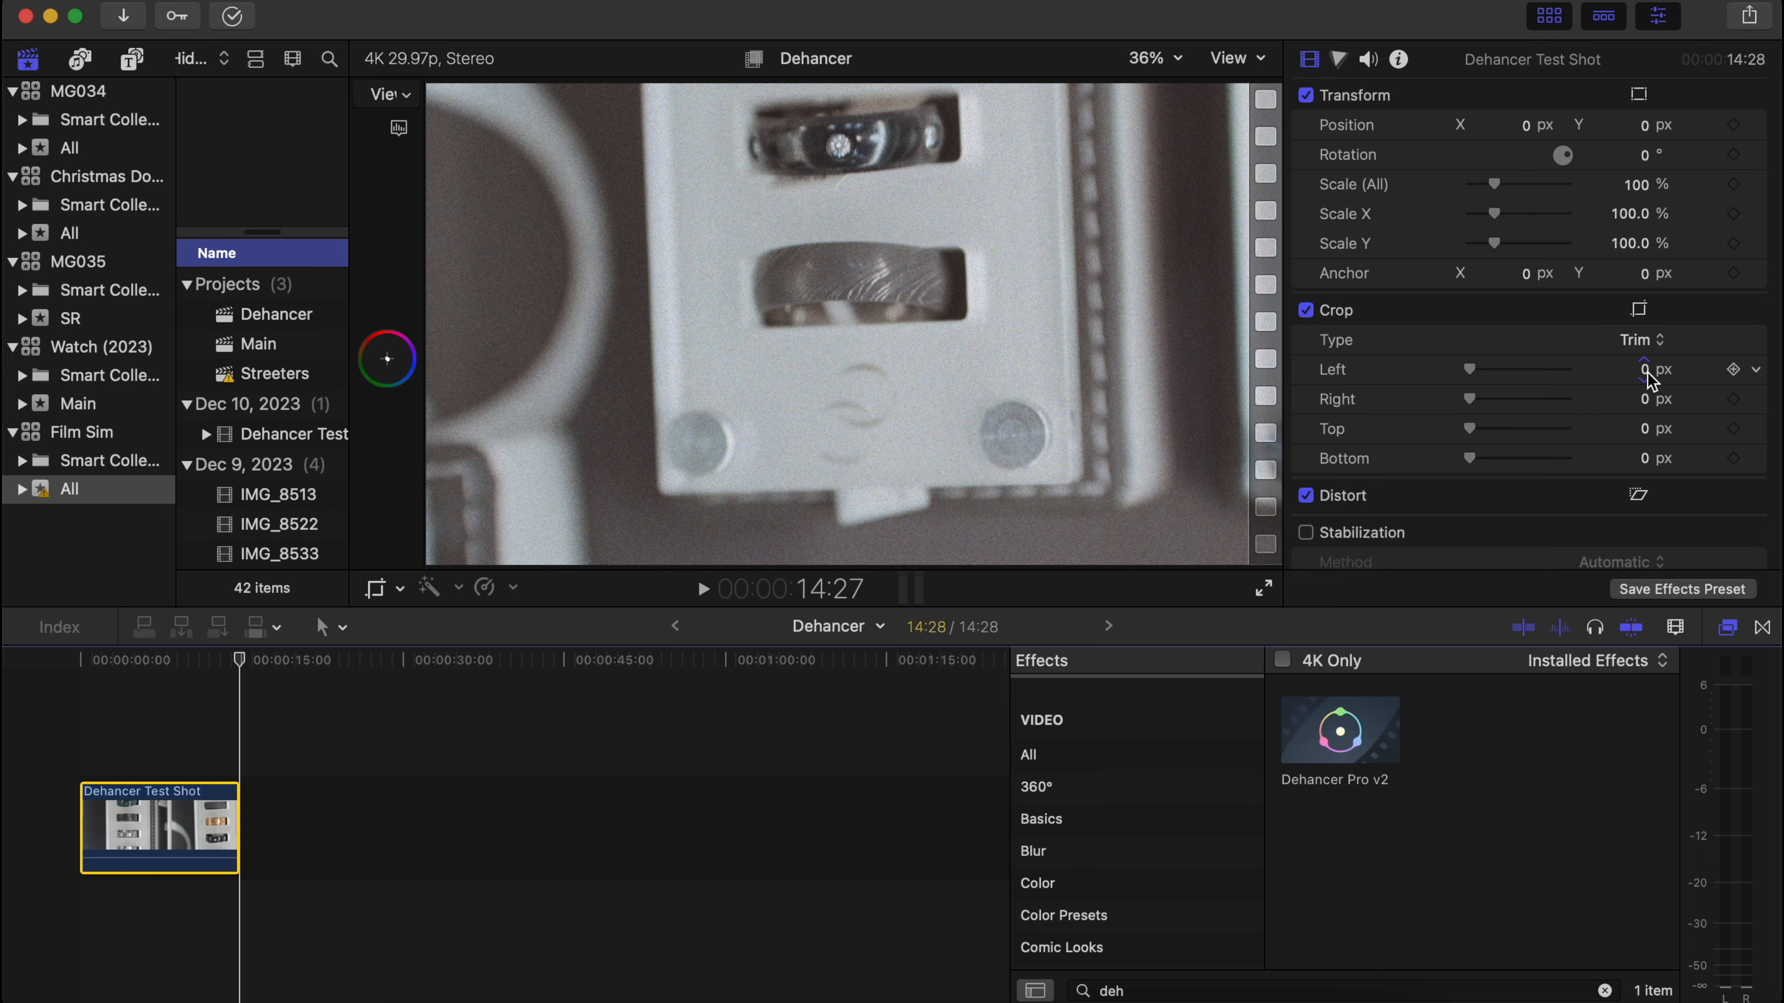